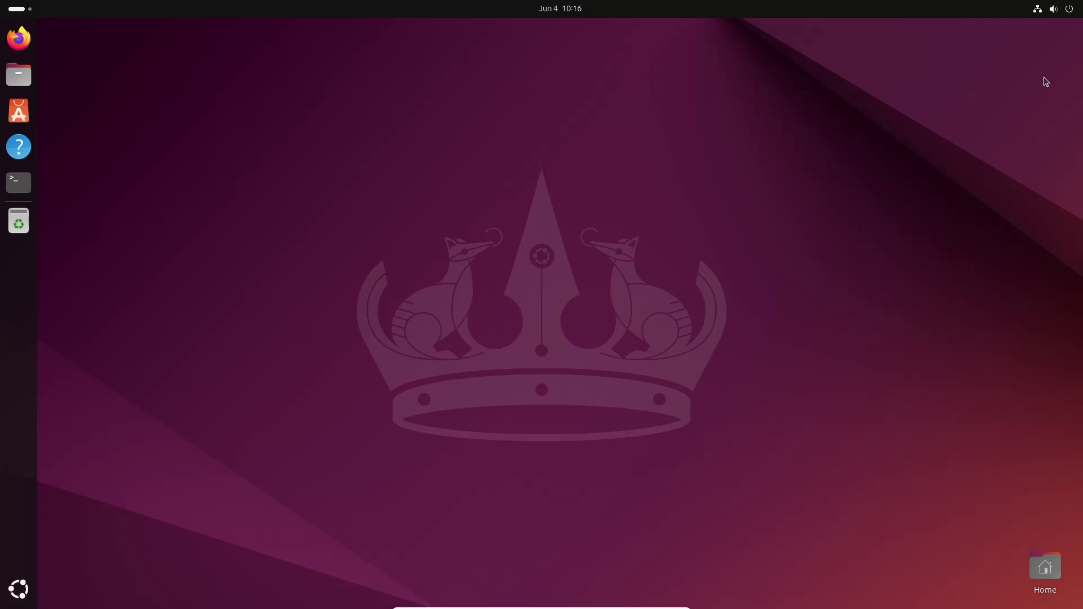
- Check the device's About information in system Settings, then close Settings
left_click(1068, 11)
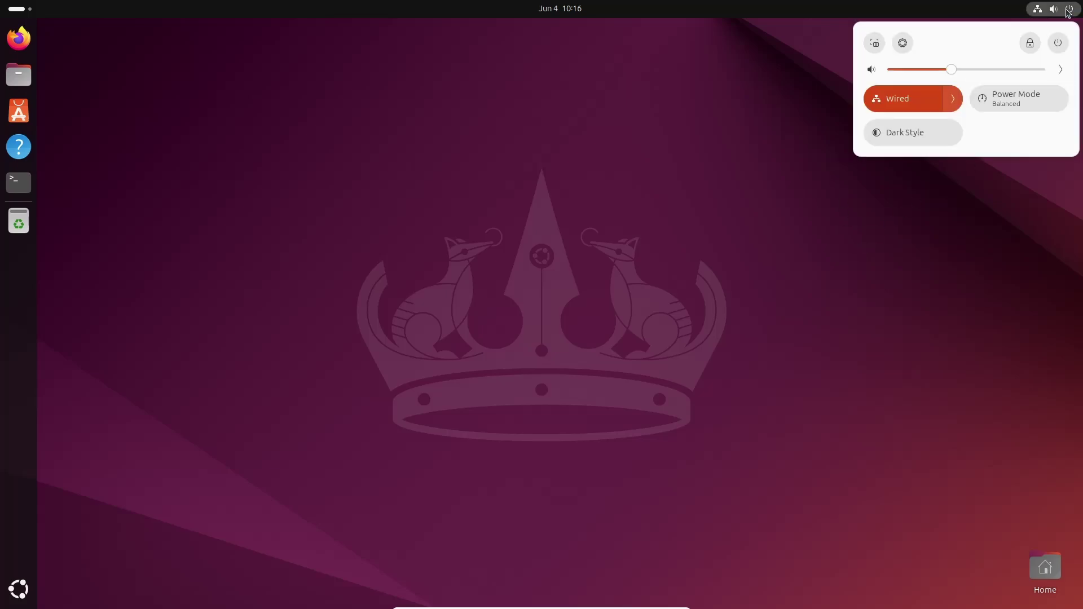
left_click(902, 43)
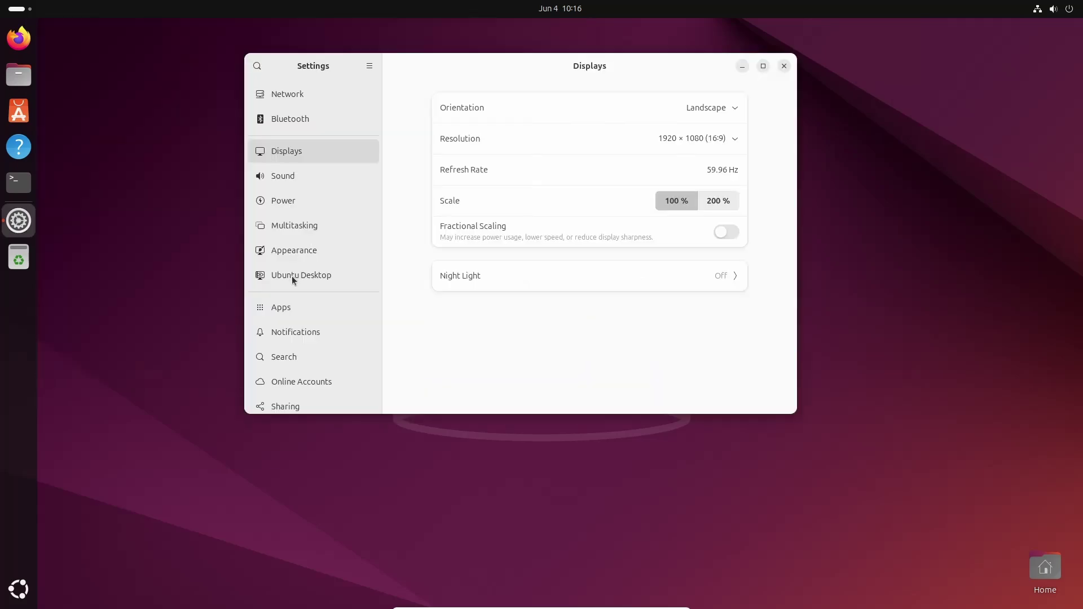
scroll(292, 280, "down", 5)
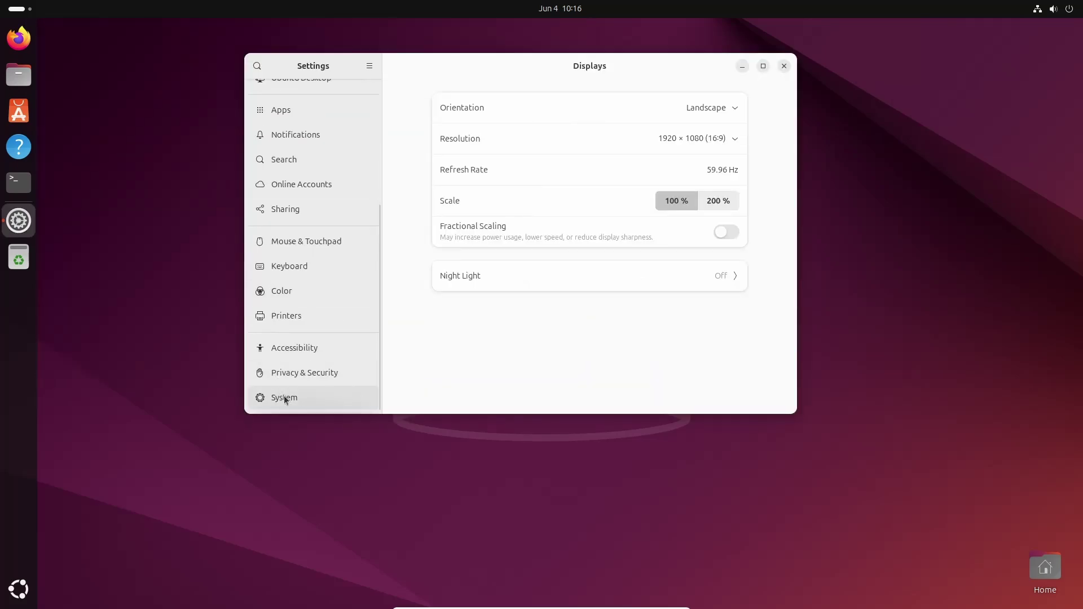
left_click(284, 397)
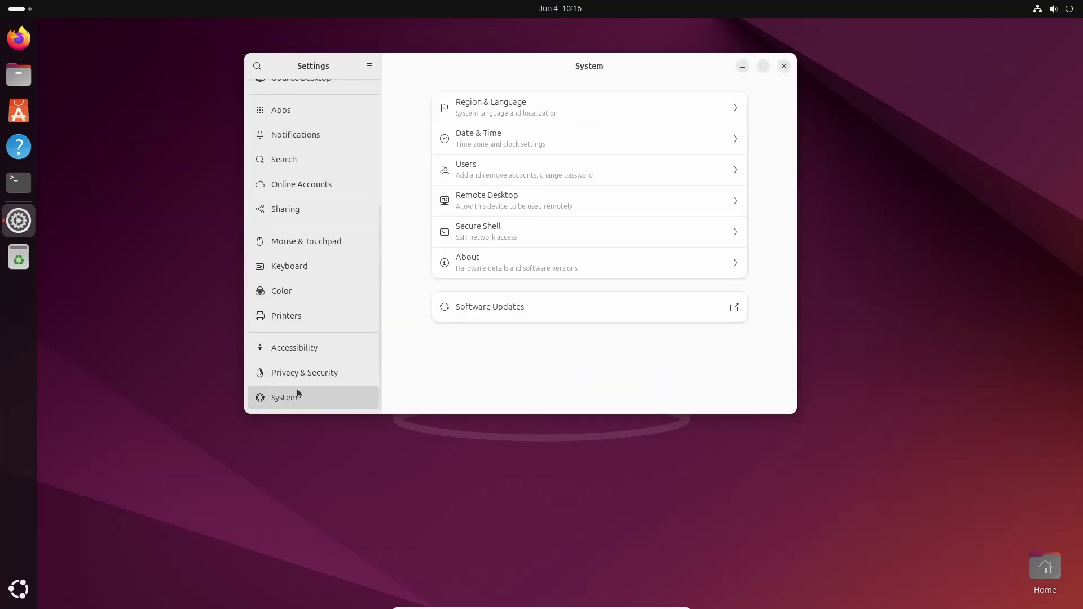
left_click(475, 264)
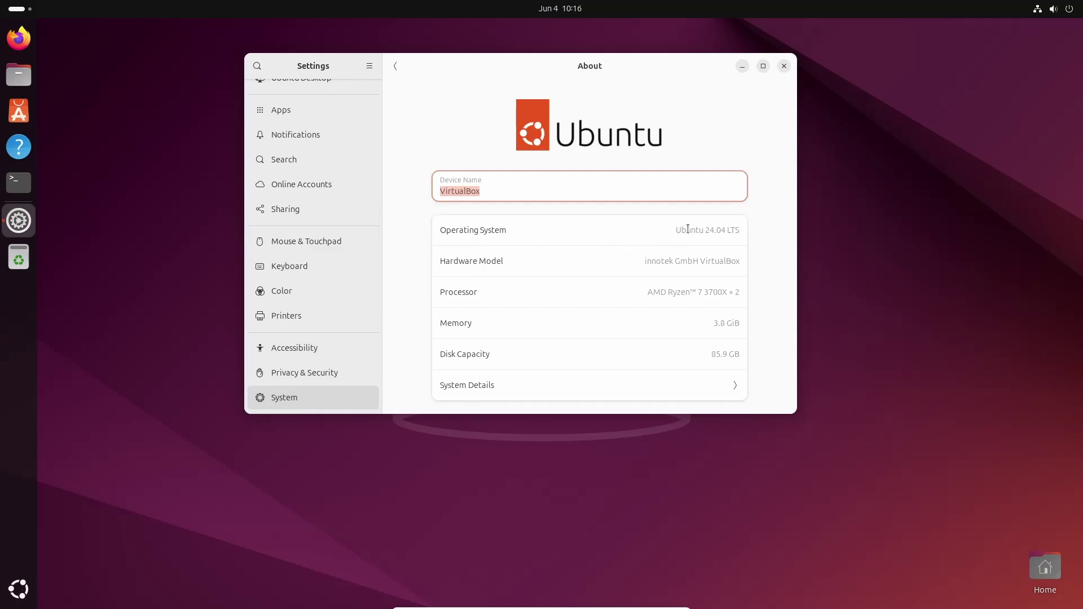
left_click(561, 206)
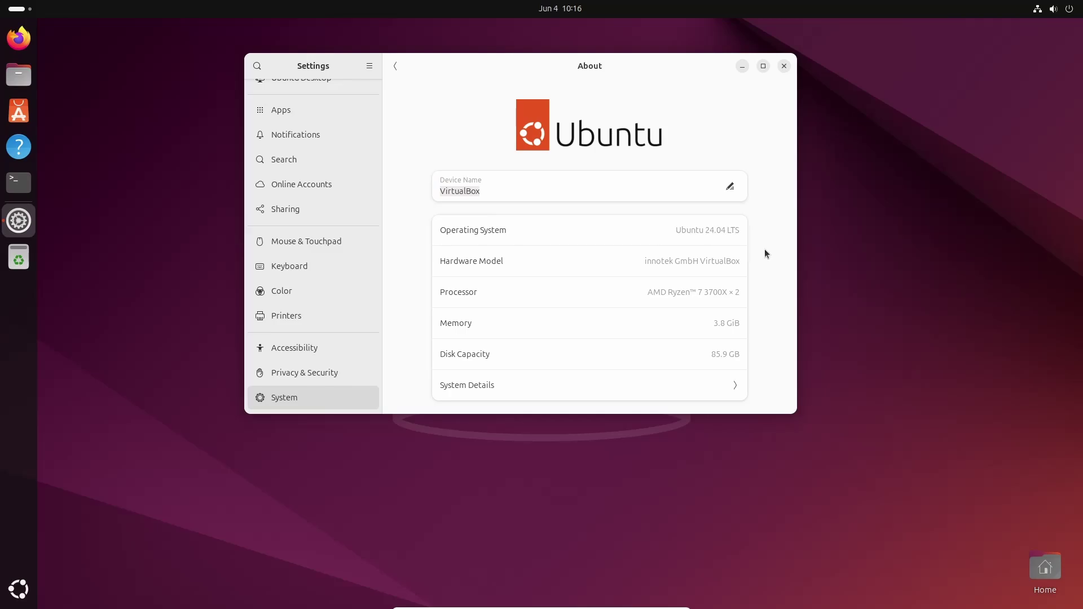
left_click(783, 66)
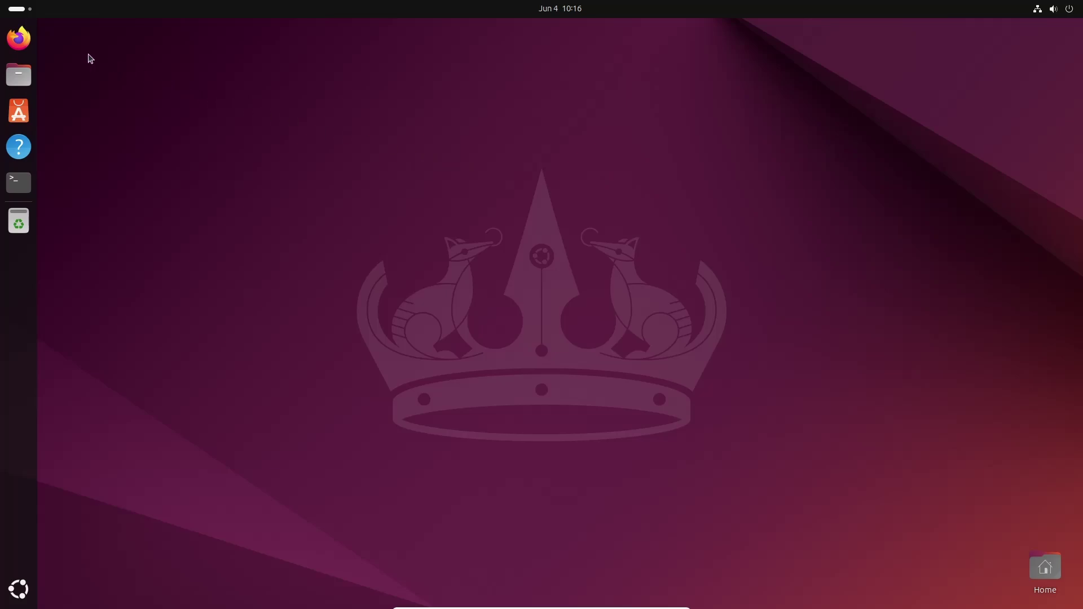
- Launch Firefox, go to google.com and search for protonvpn
left_click(19, 37)
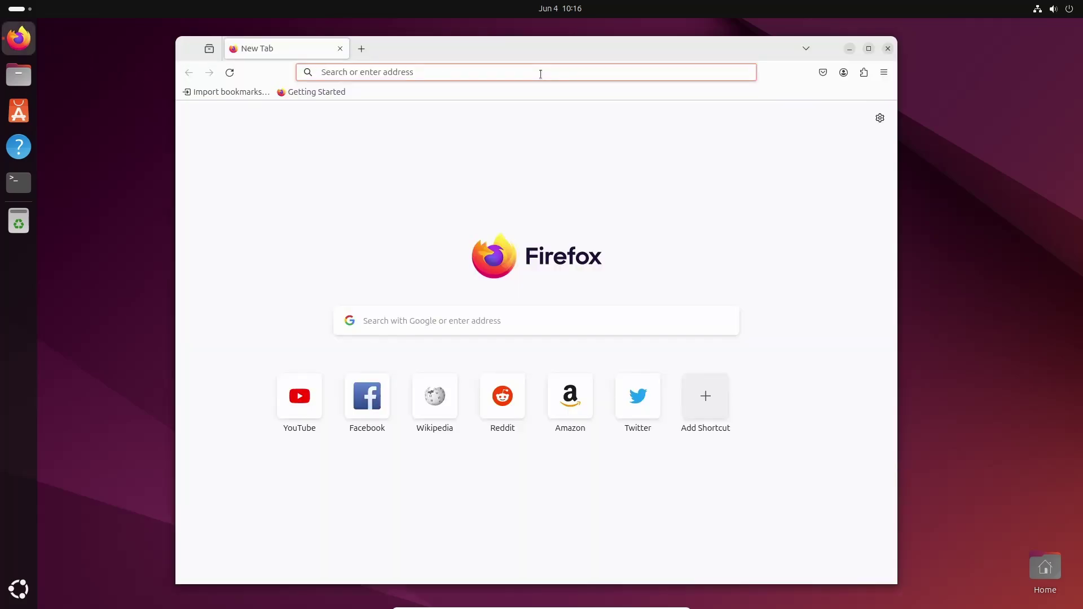
type("google.com")
key("Return")
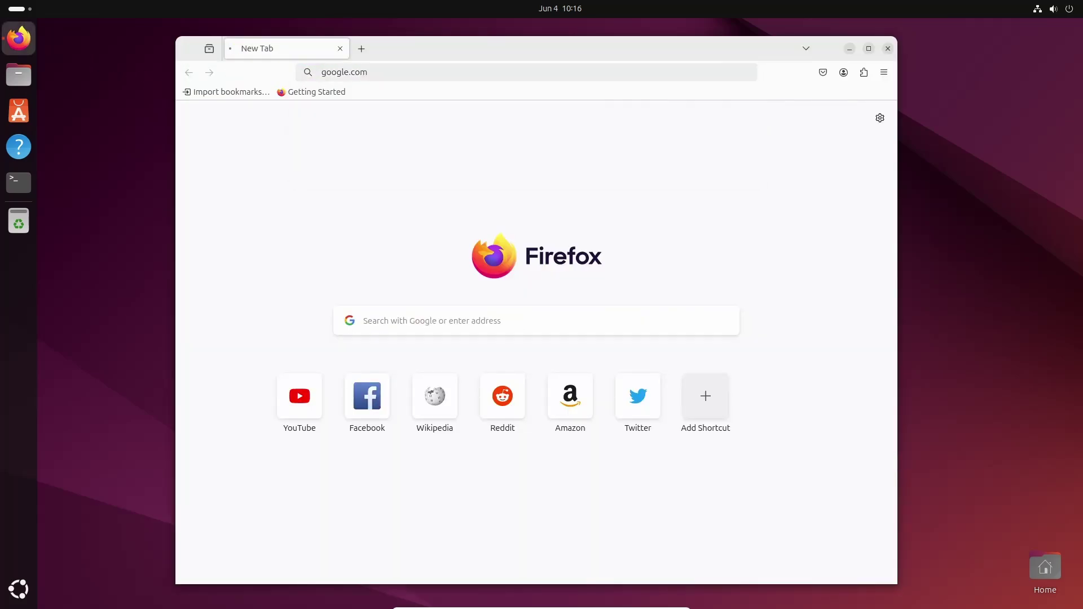
type("proto")
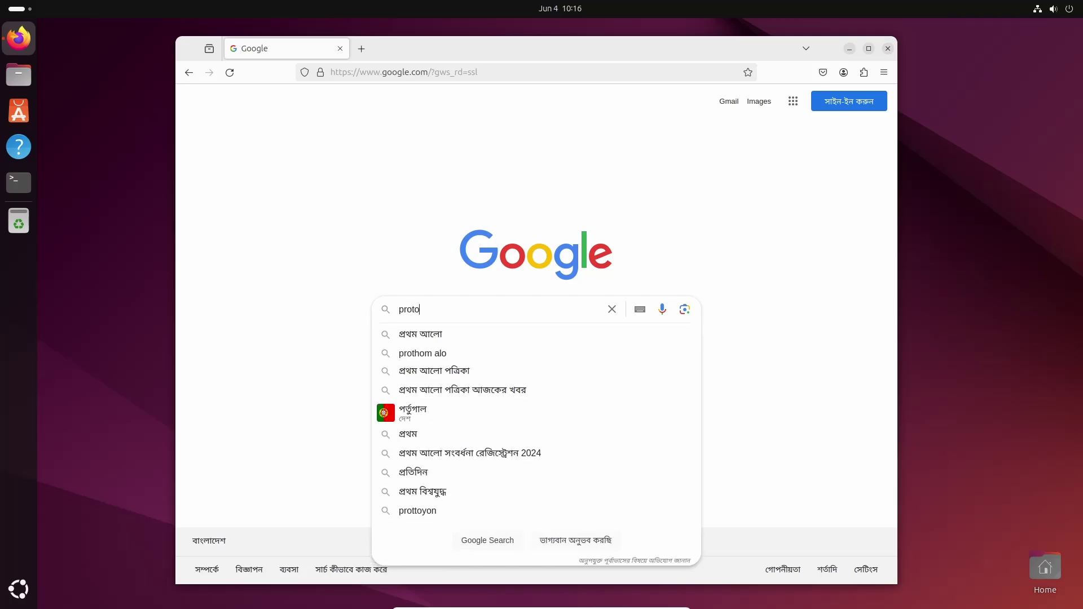
type("nvpn")
key("Return")
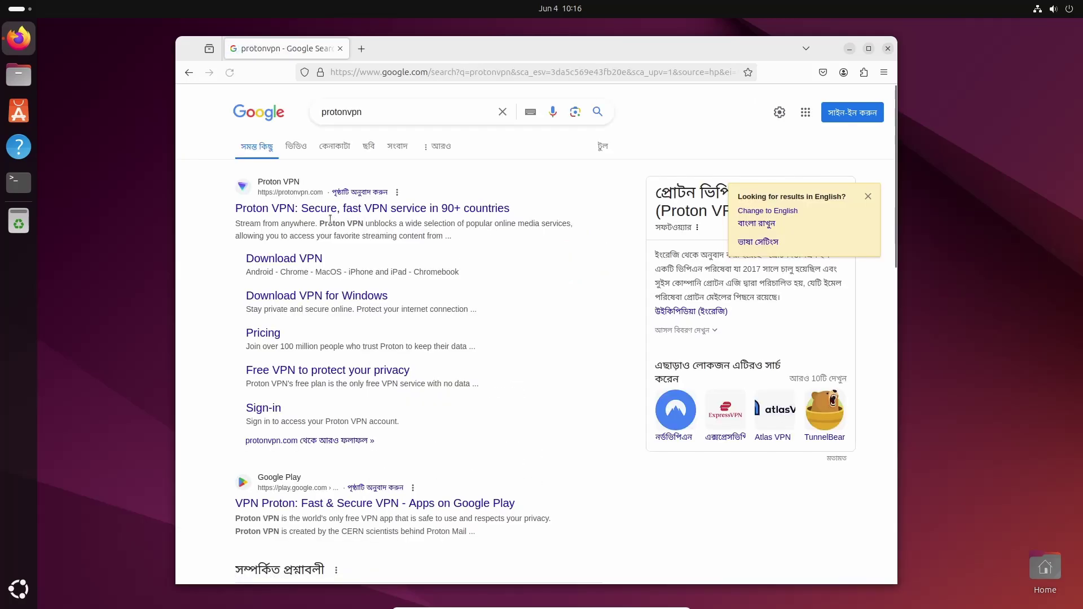
- Open protonvpn.com, start Create account and continue with the Proton Free plan
left_click(335, 210)
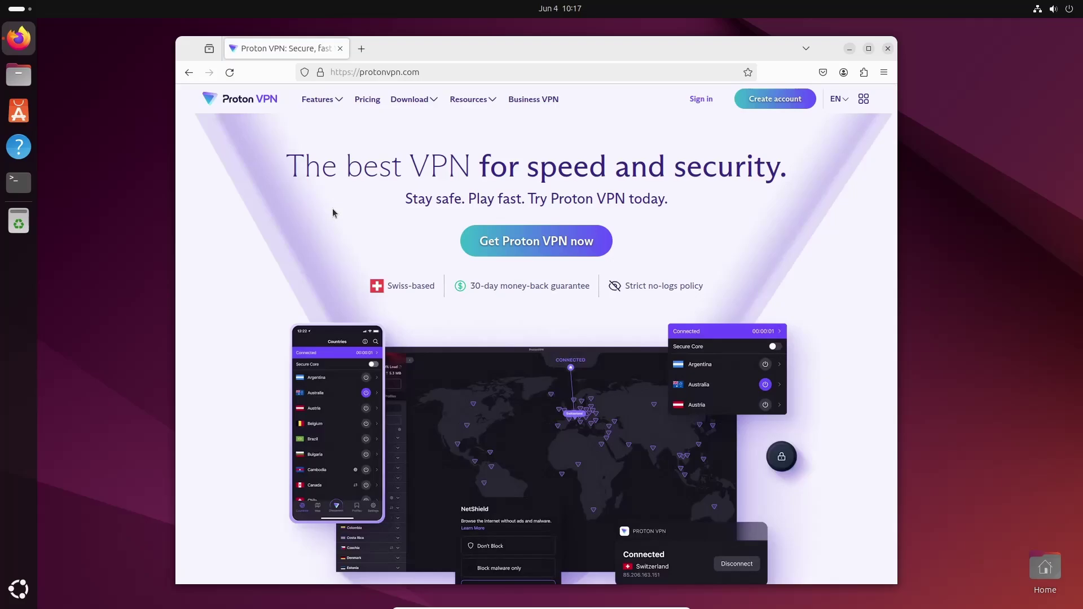
left_click(772, 99)
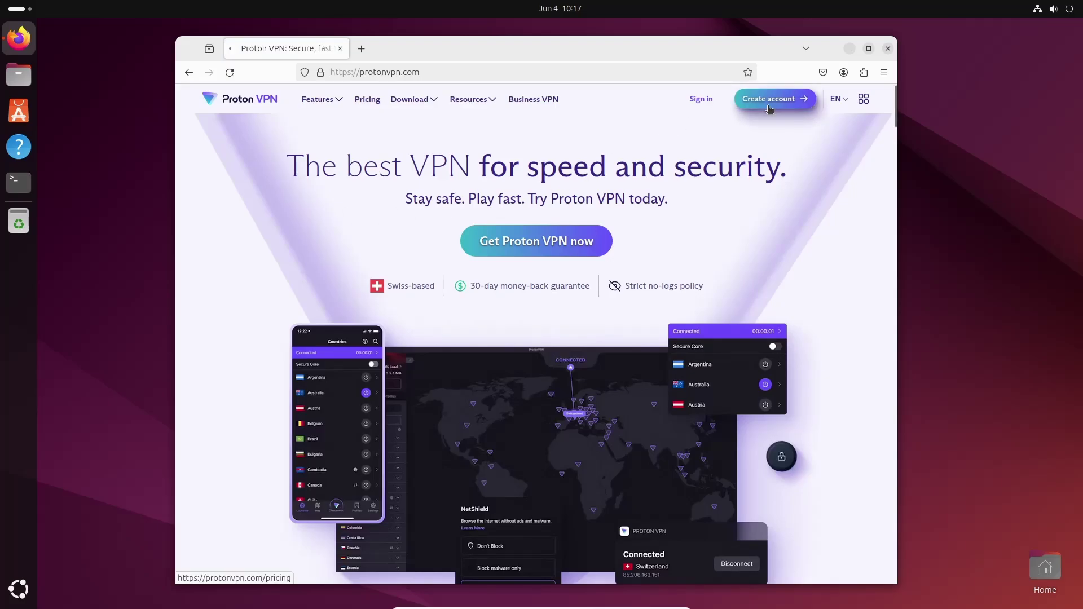
scroll(743, 244, "down", 5)
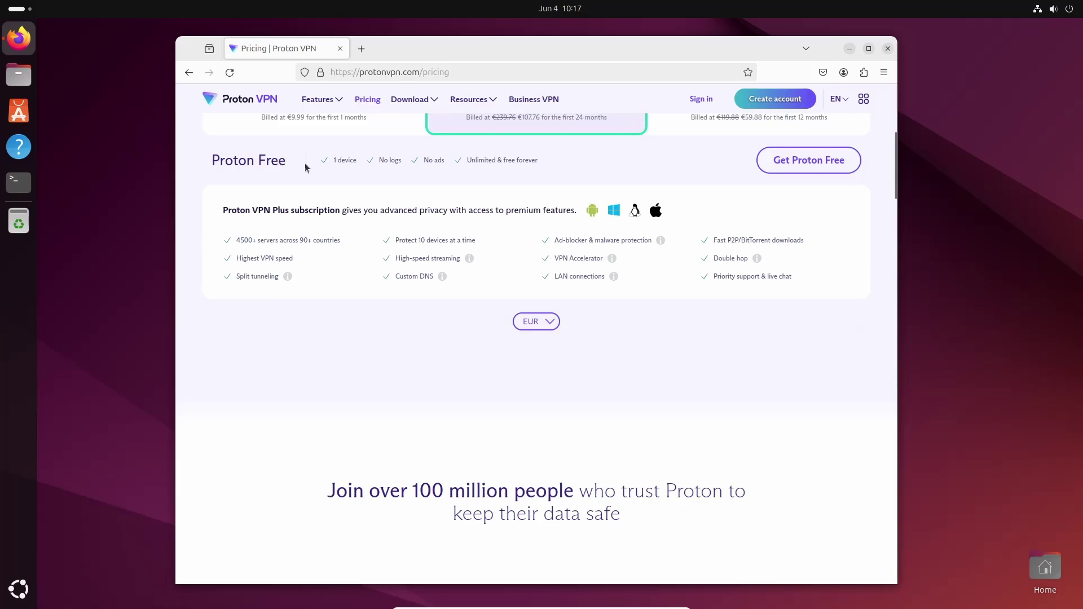
left_click(825, 164)
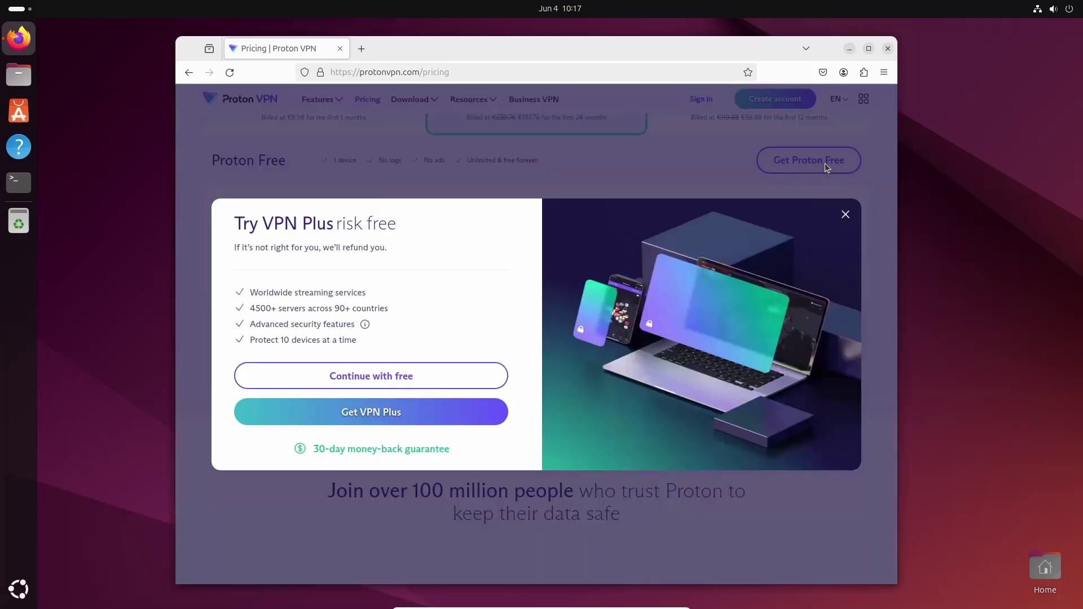
left_click(387, 377)
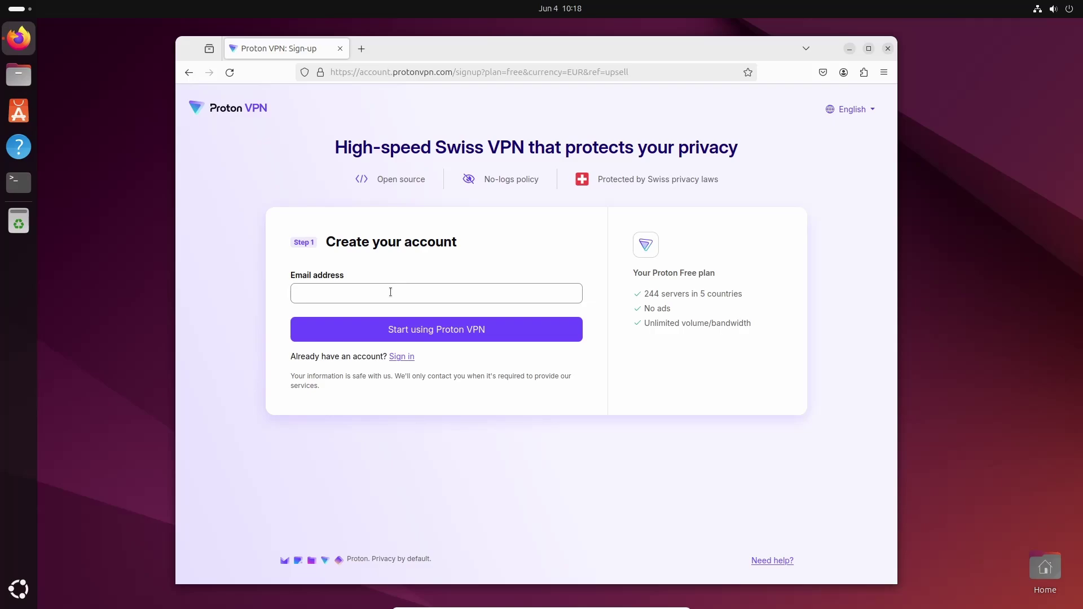
- Sign in to the Proton account, go to Downloads and open the GNU/Linux client page
left_click(401, 356)
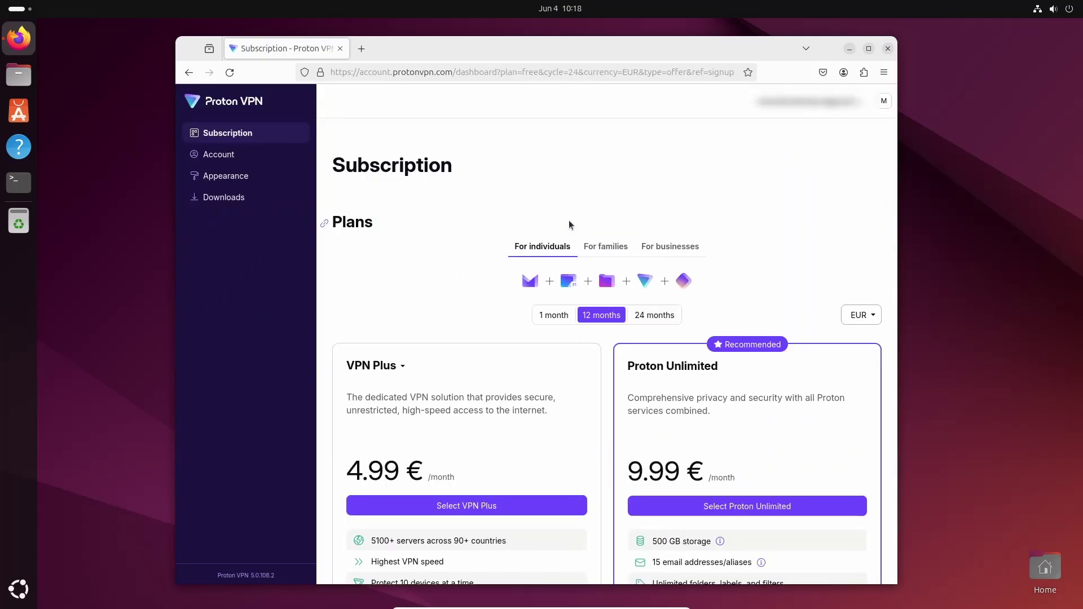
left_click(242, 201)
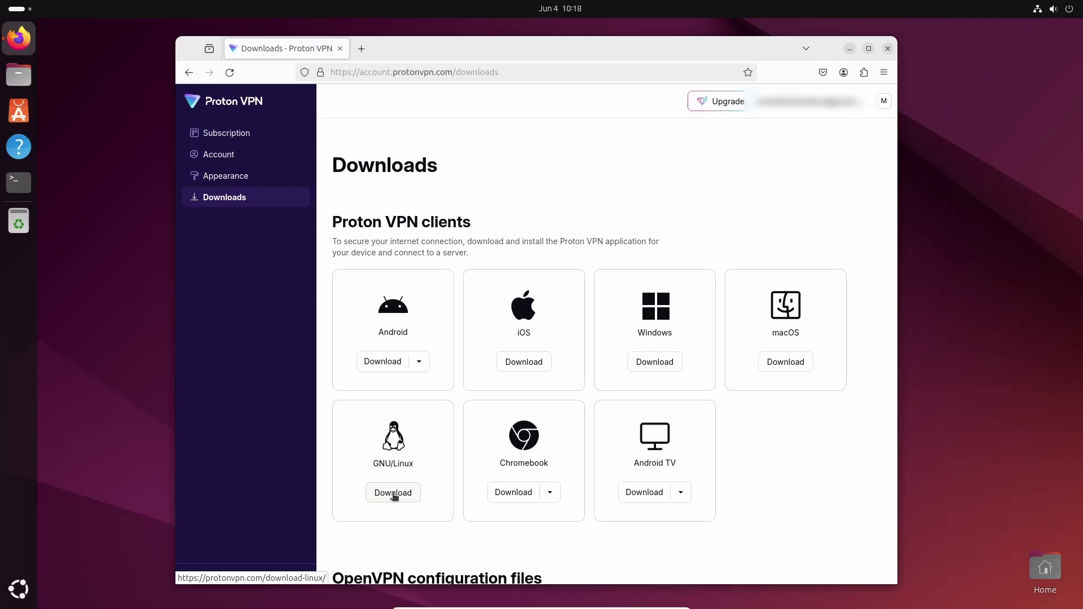
left_click(393, 493)
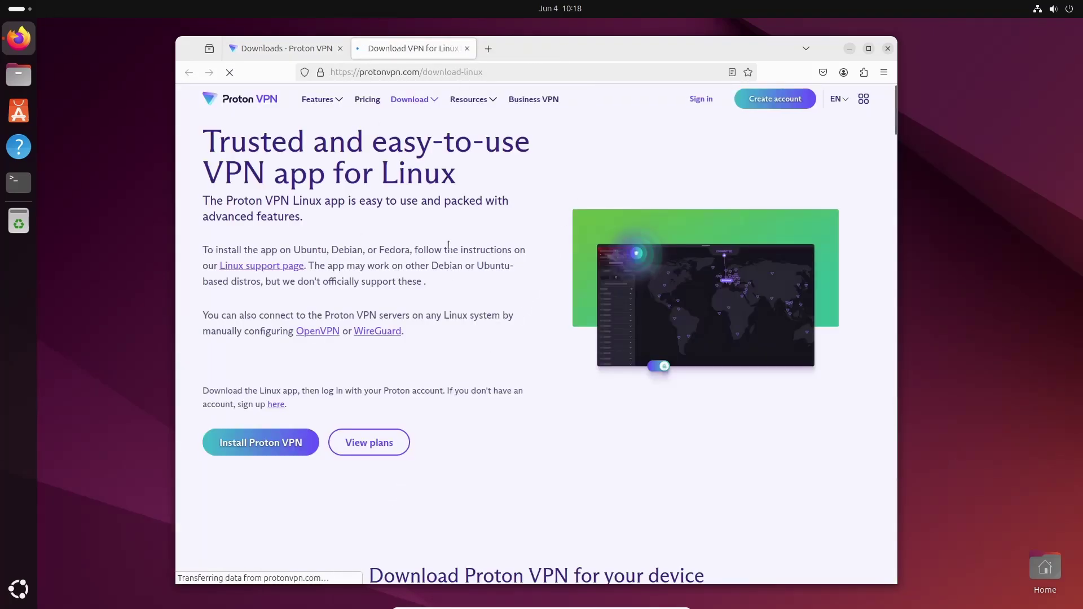
- Open the Linux setup instructions and the Ubuntu GNOME installation guide
left_click(281, 268)
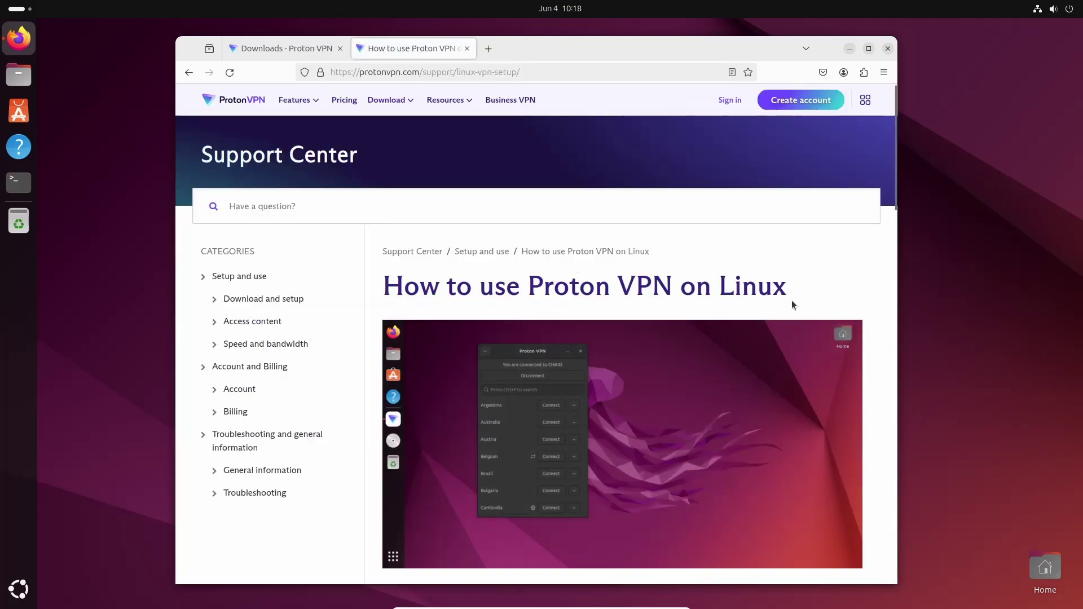
scroll(791, 303, "down", 7)
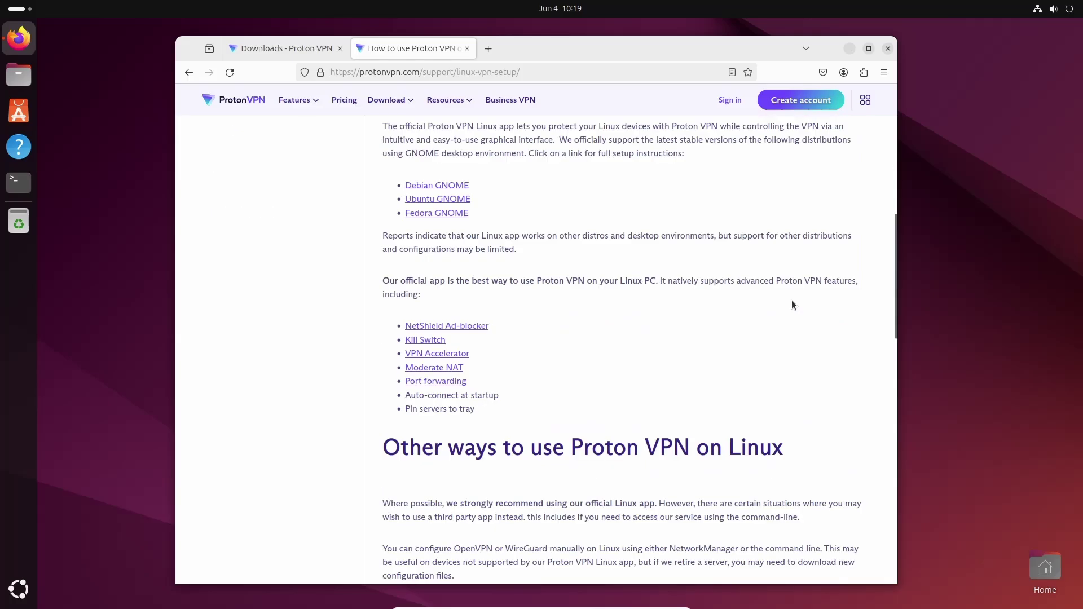
scroll(791, 301, "up", 2)
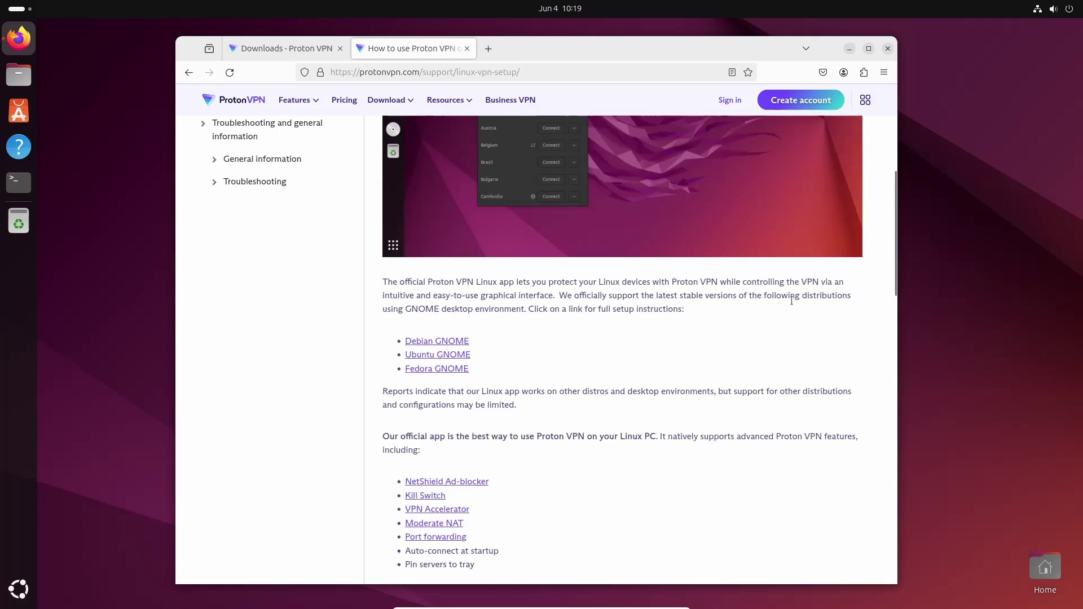
left_click(434, 358)
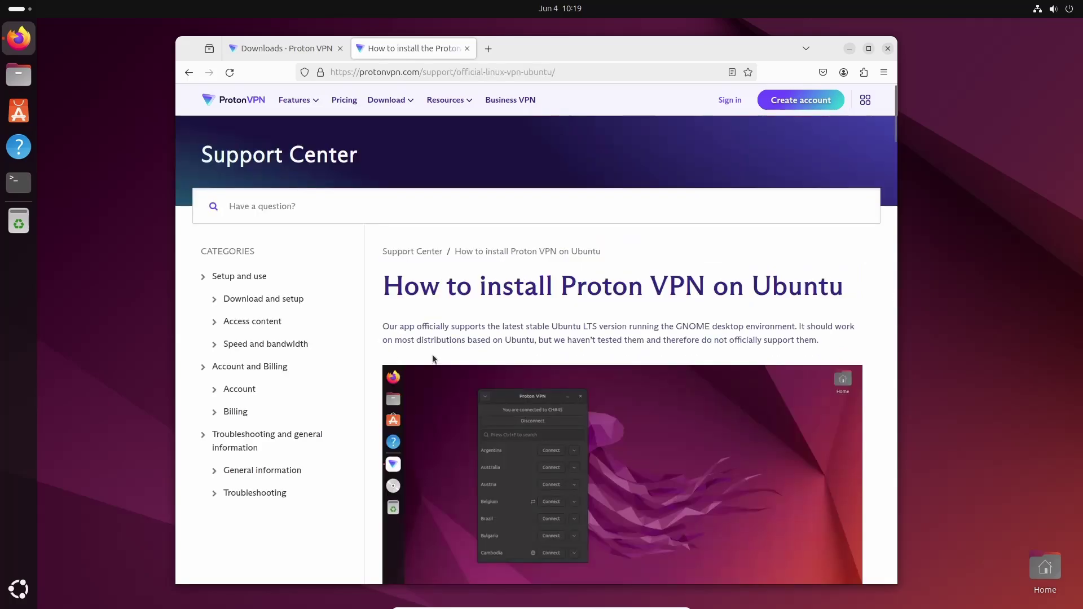
scroll(432, 354, "down", 5)
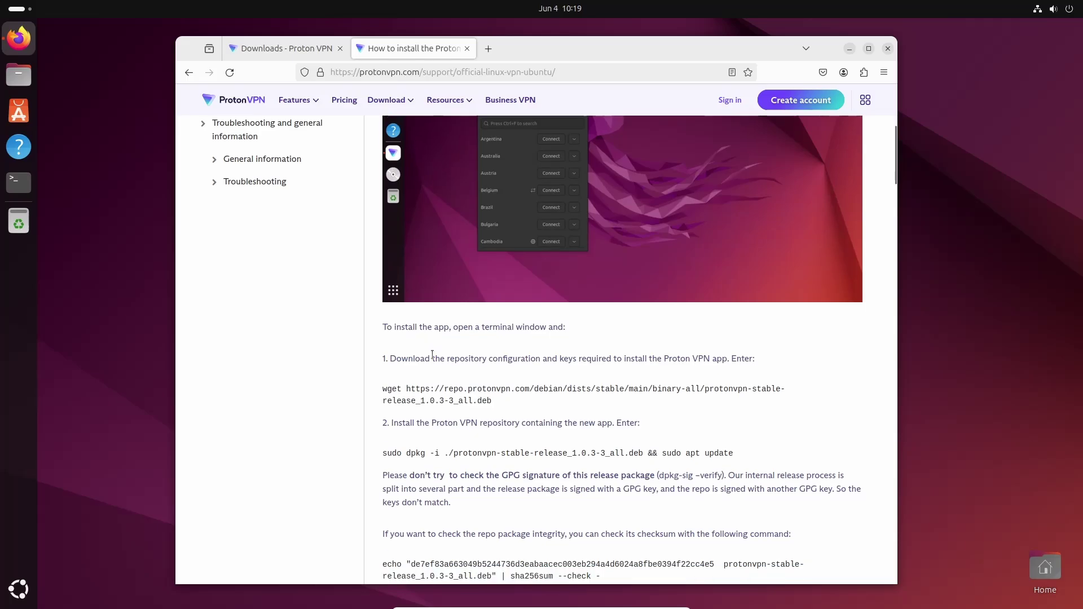
scroll(432, 355, "down", 3)
- Copy the step 1 wget download command and open a new terminal window
left_click_drag(384, 233, 494, 248)
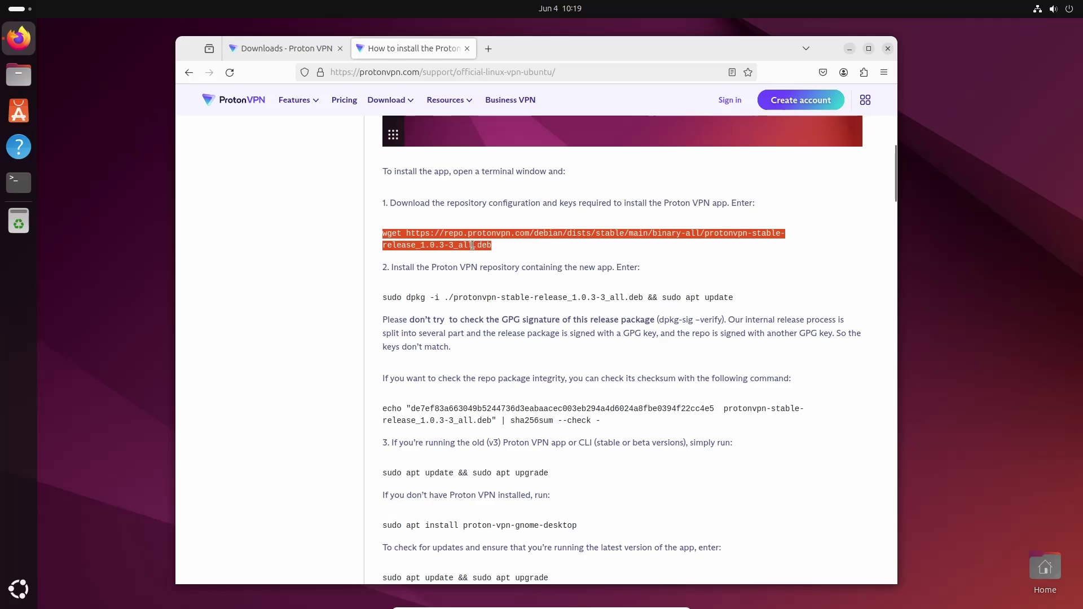
right_click(479, 236)
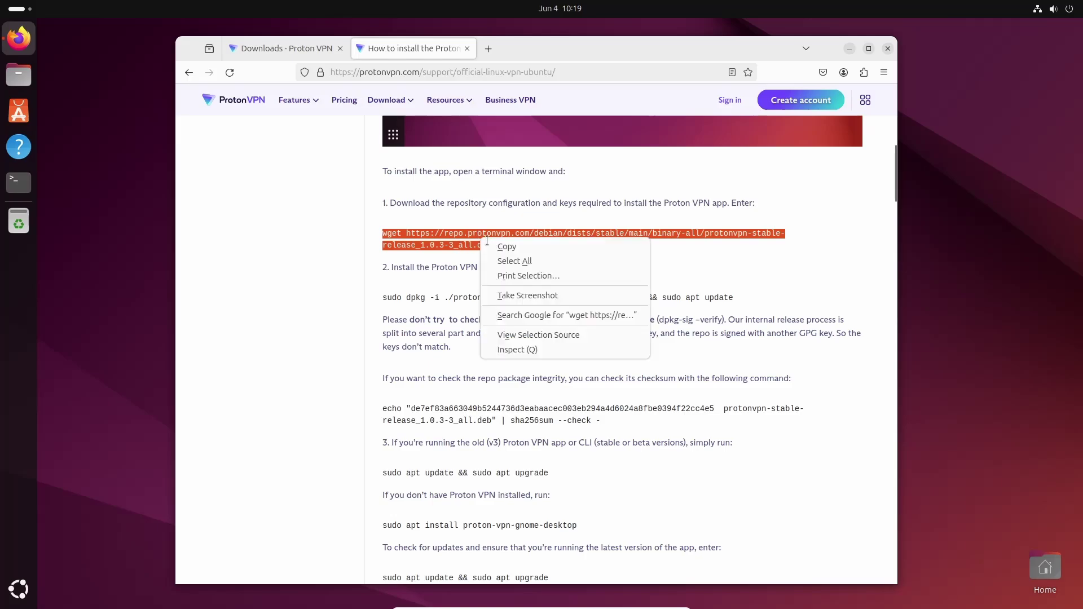
left_click(503, 246)
left_click(562, 249)
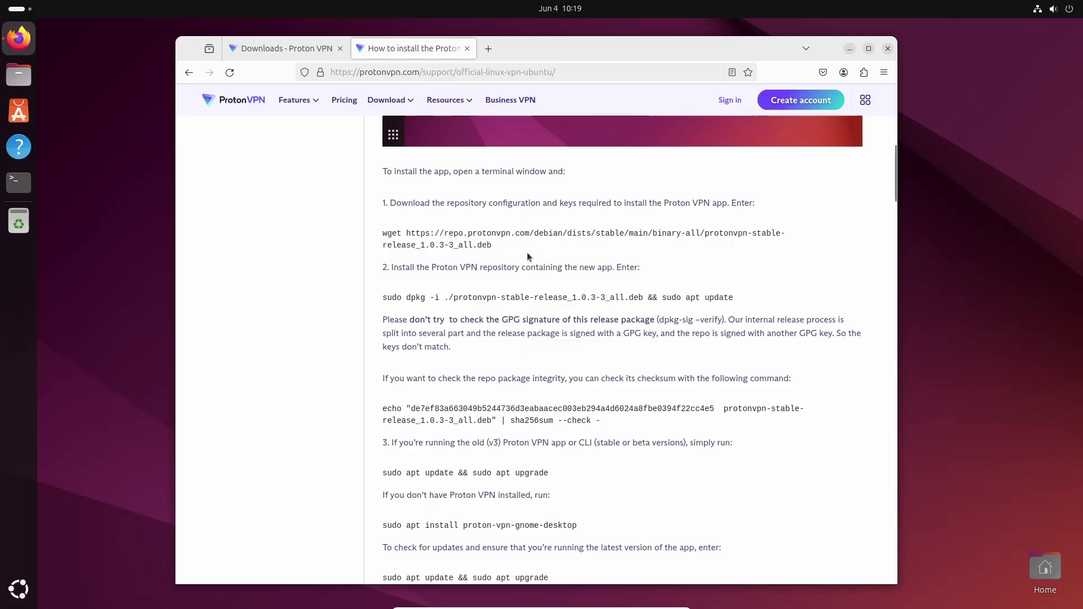
left_click(19, 183)
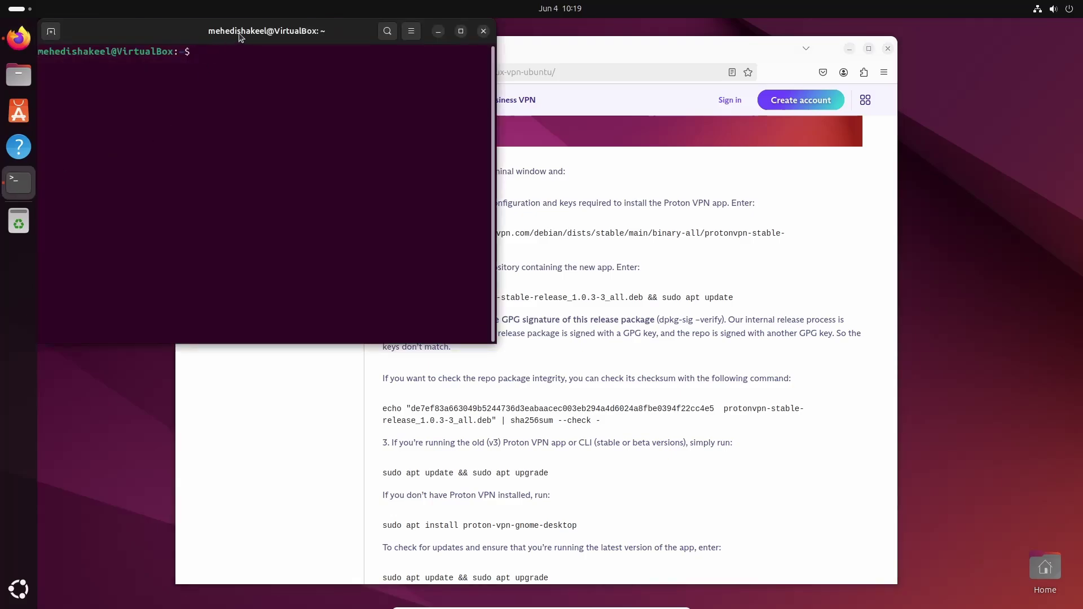
- Install wget with 'sudo apt install wget', entering the administrator password
left_click_drag(242, 37, 504, 176)
left_click(511, 234)
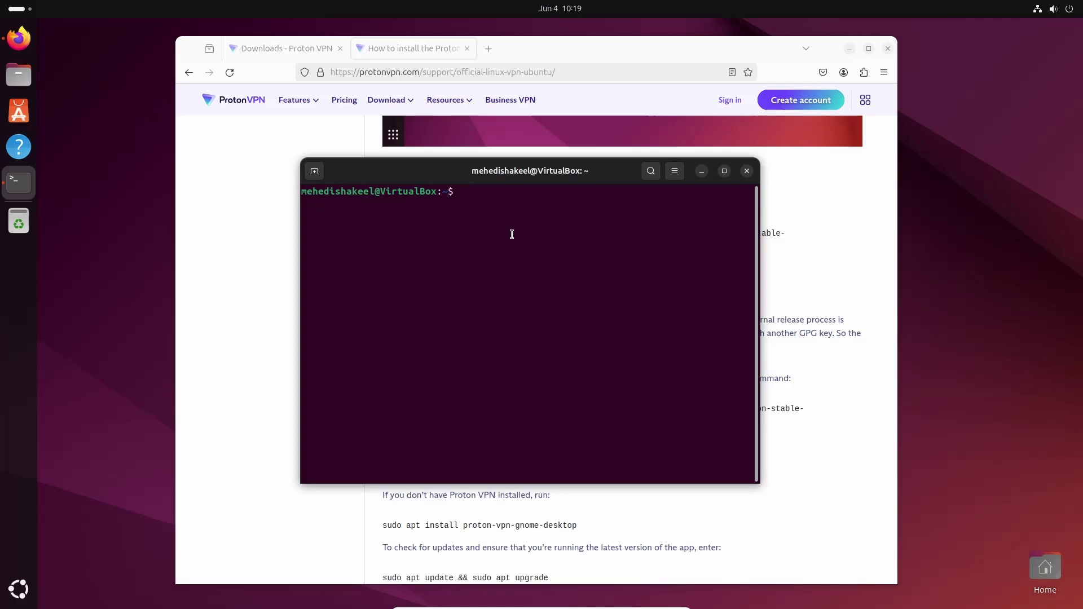
type("sudo apt install wget")
key("Return")
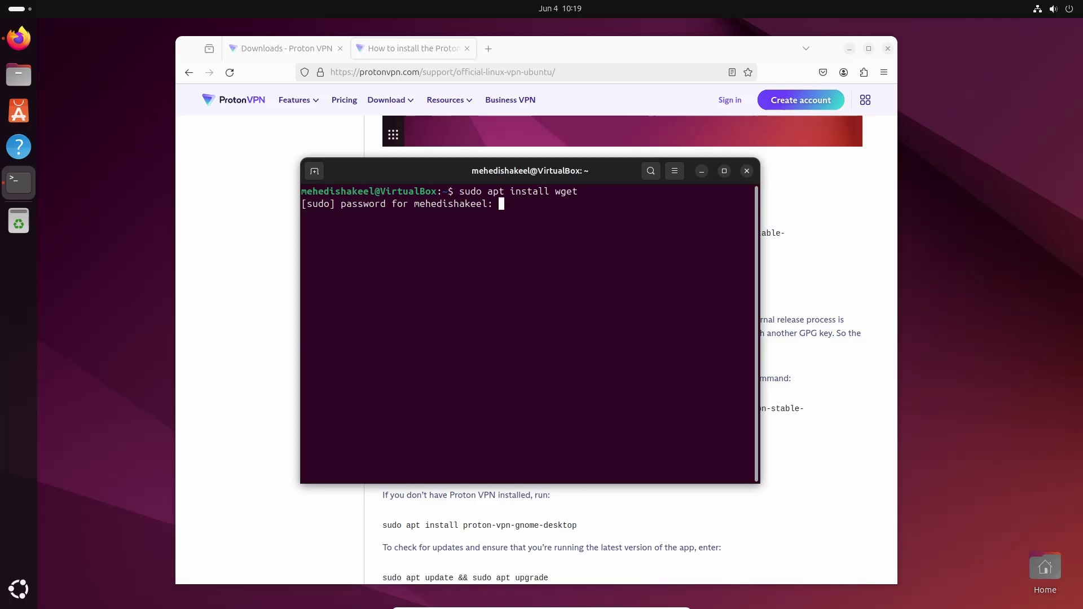
key("Return")
- Run the pasted wget command to download the repository package, then list files with ls
key("ctrl+l")
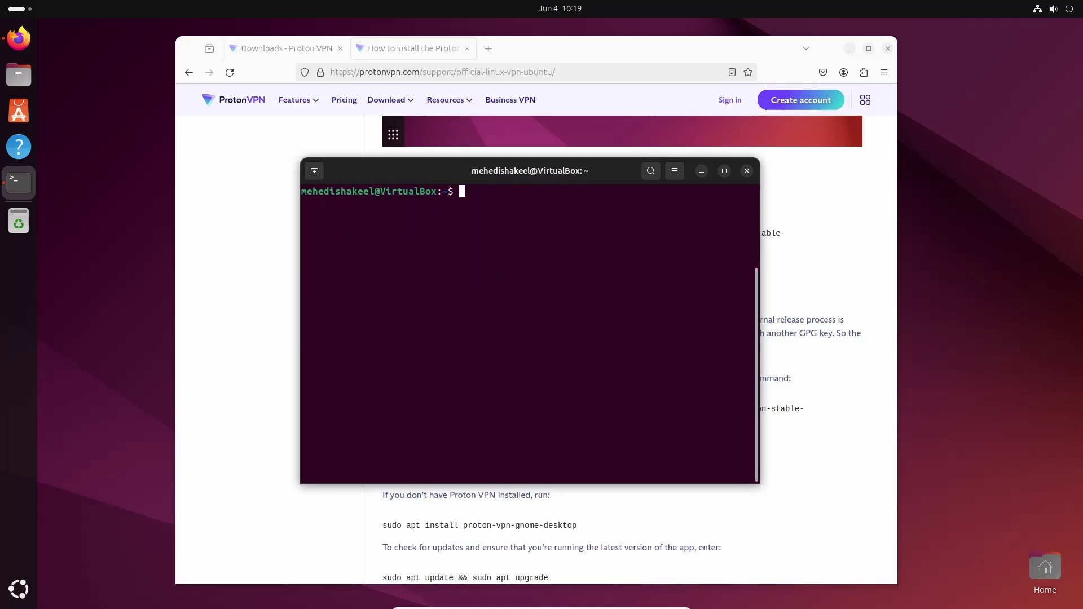
right_click(500, 210)
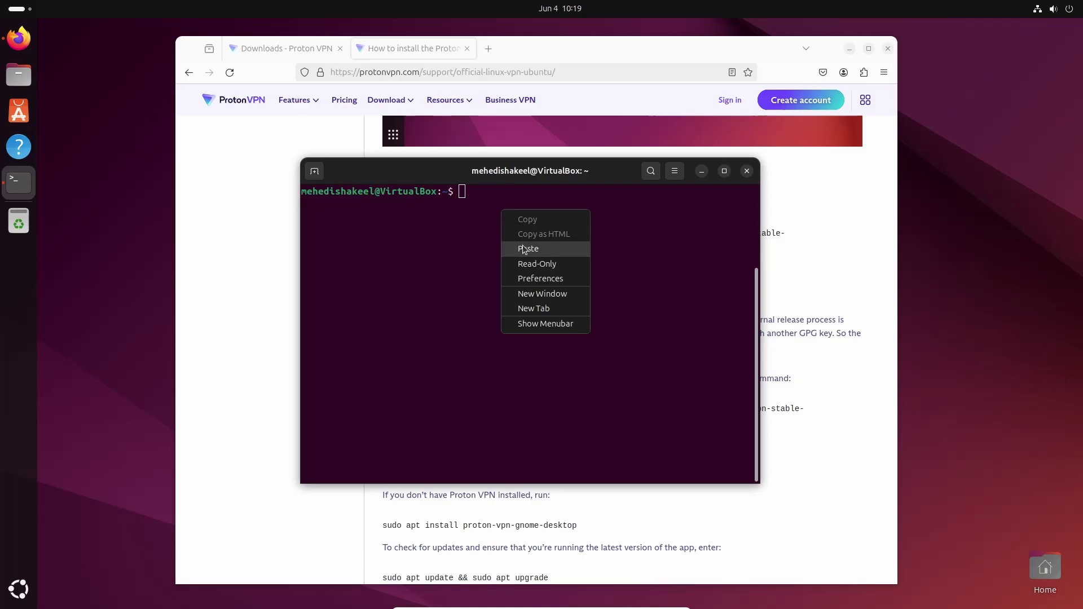
left_click(522, 245)
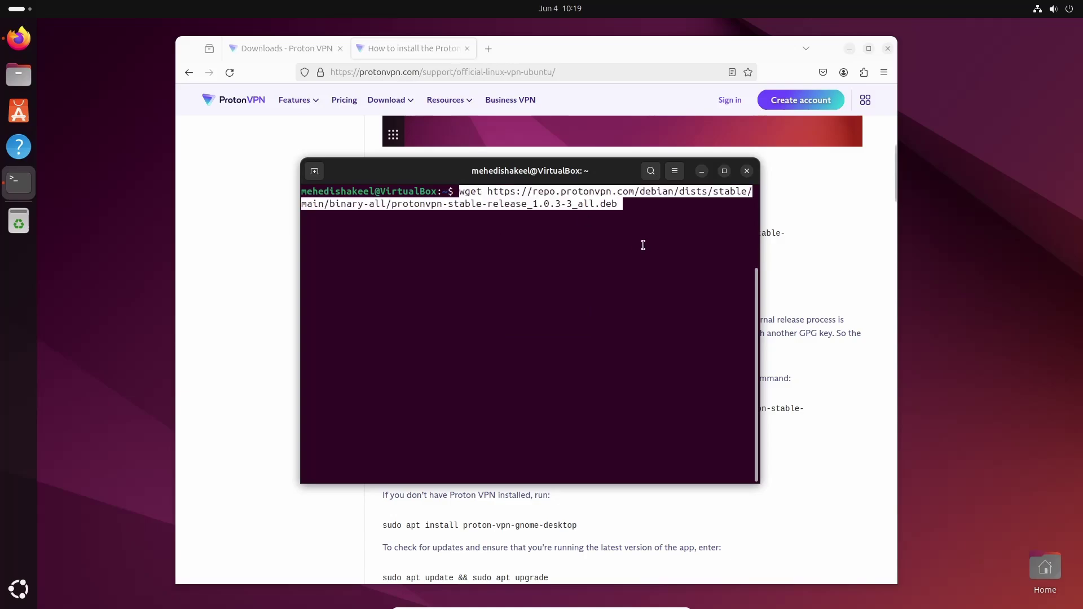
key("Return")
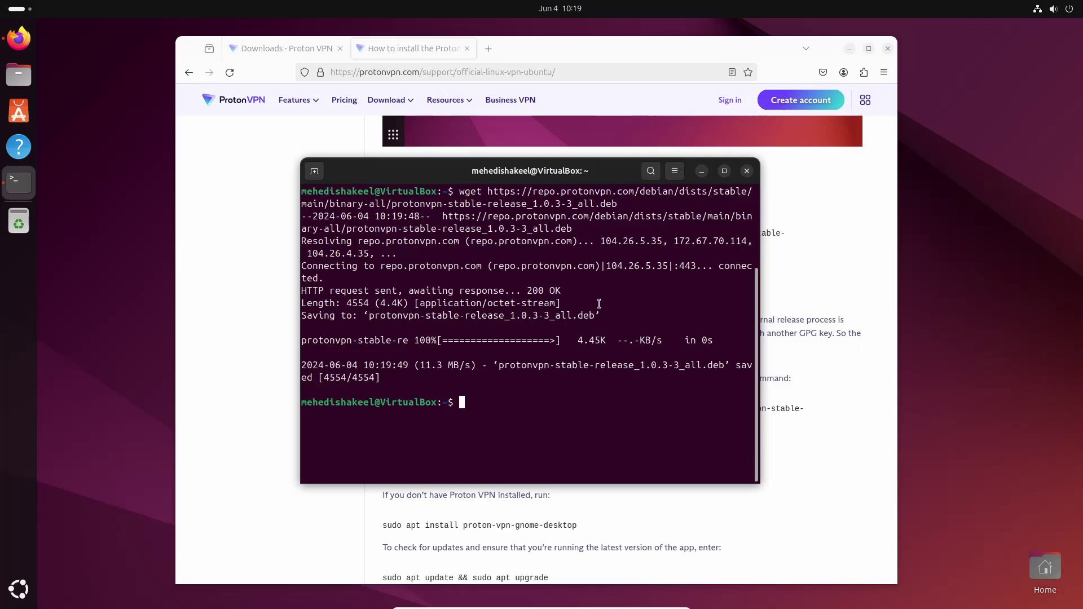
key("ctrl+l")
type("ls")
key("Return")
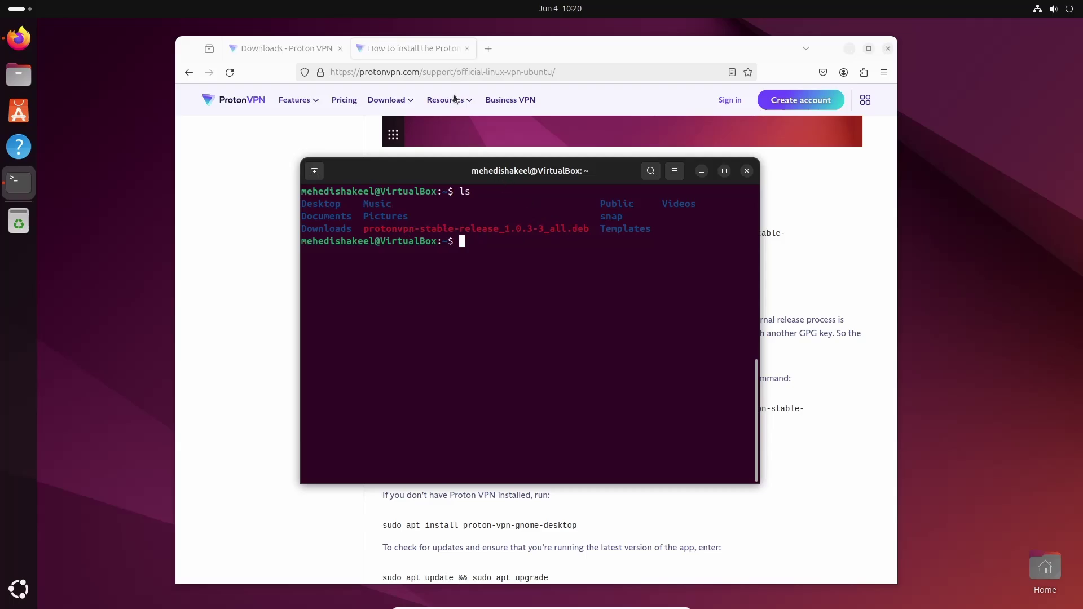
- Copy the 'sudo dpkg -i … && sudo apt update' line from the guide and run it
left_click(414, 54)
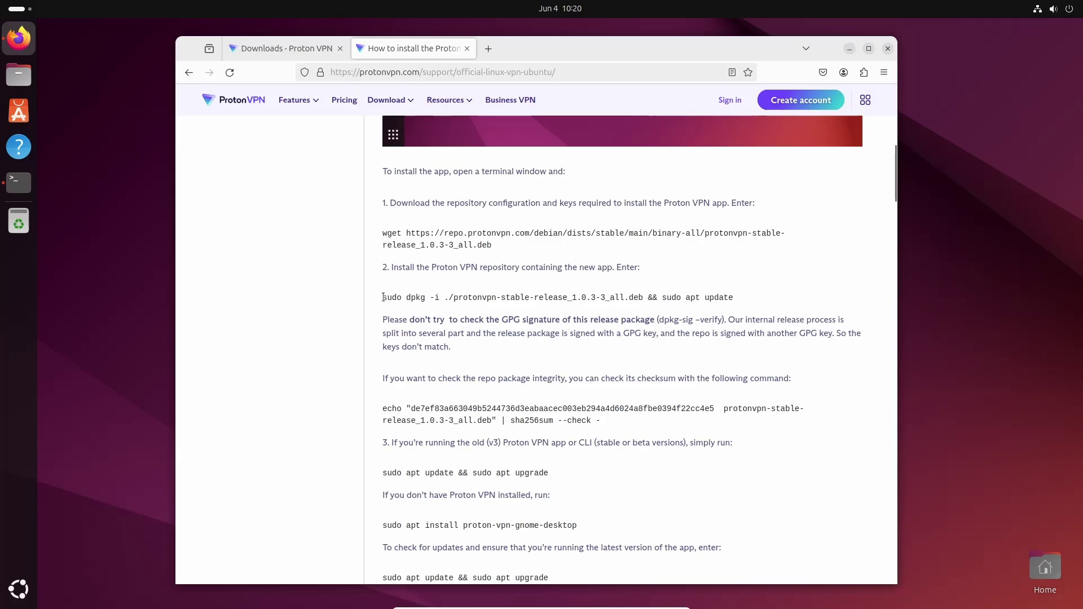
left_click_drag(383, 297, 718, 294)
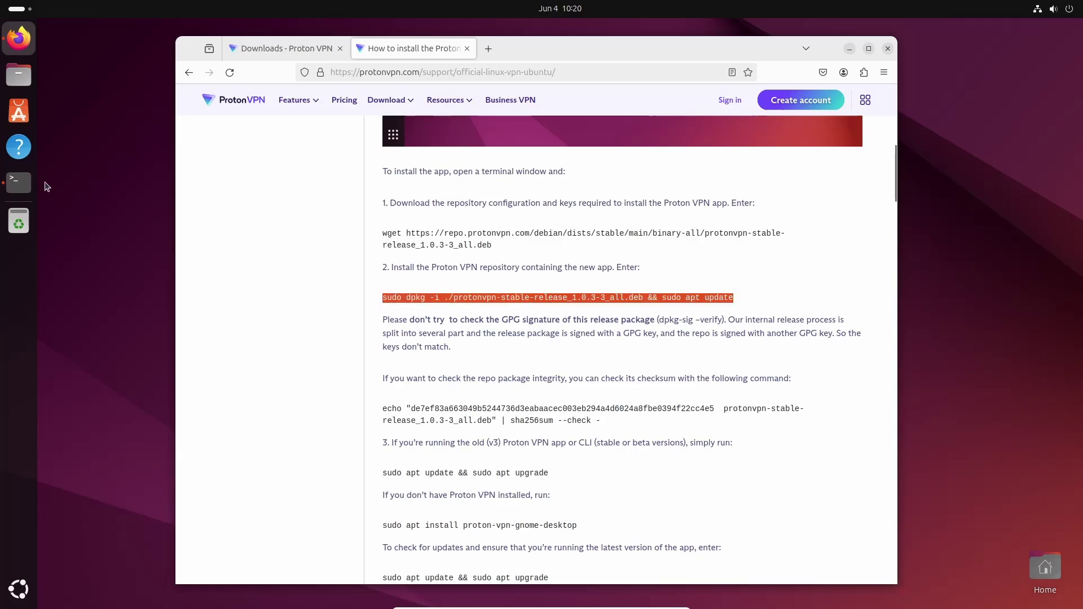
left_click(19, 181)
right_click(536, 260)
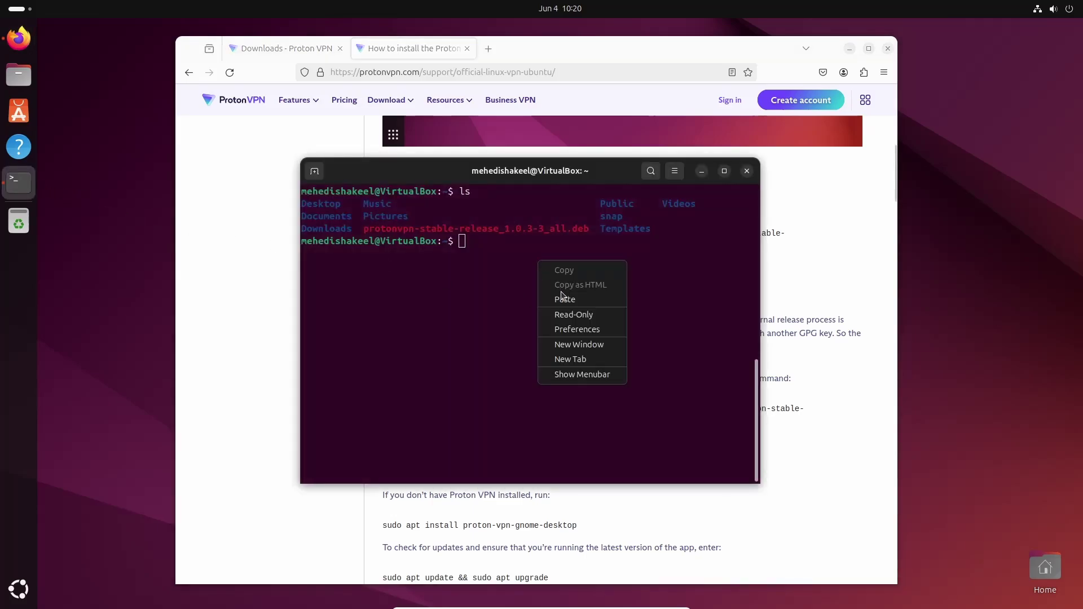
left_click(554, 298)
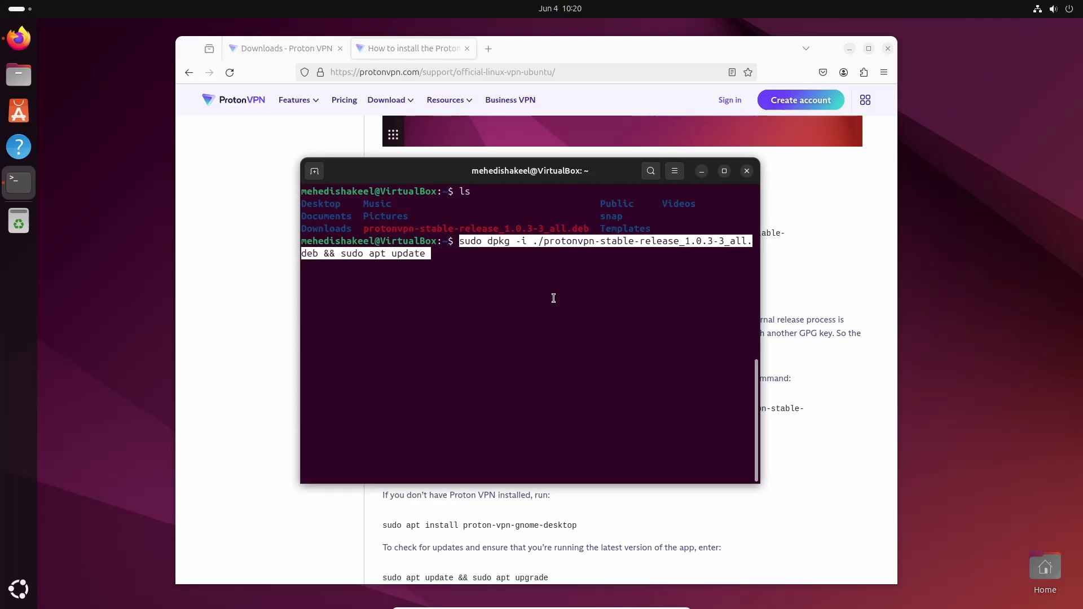
key("Return")
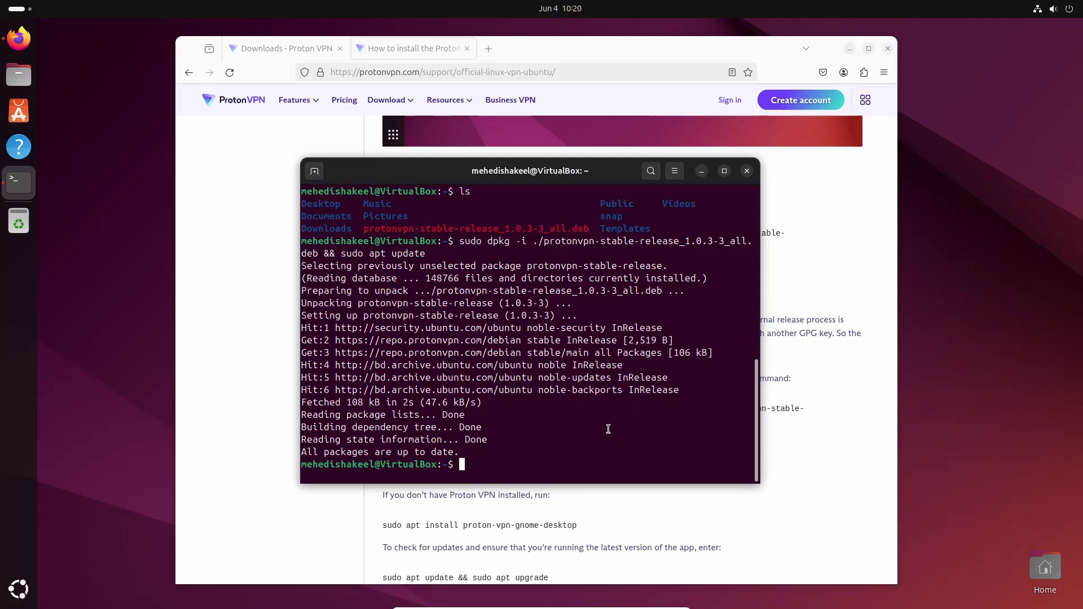
- Copy 'sudo apt install proton-vpn-gnome-desktop' from the install guide
left_click(410, 48)
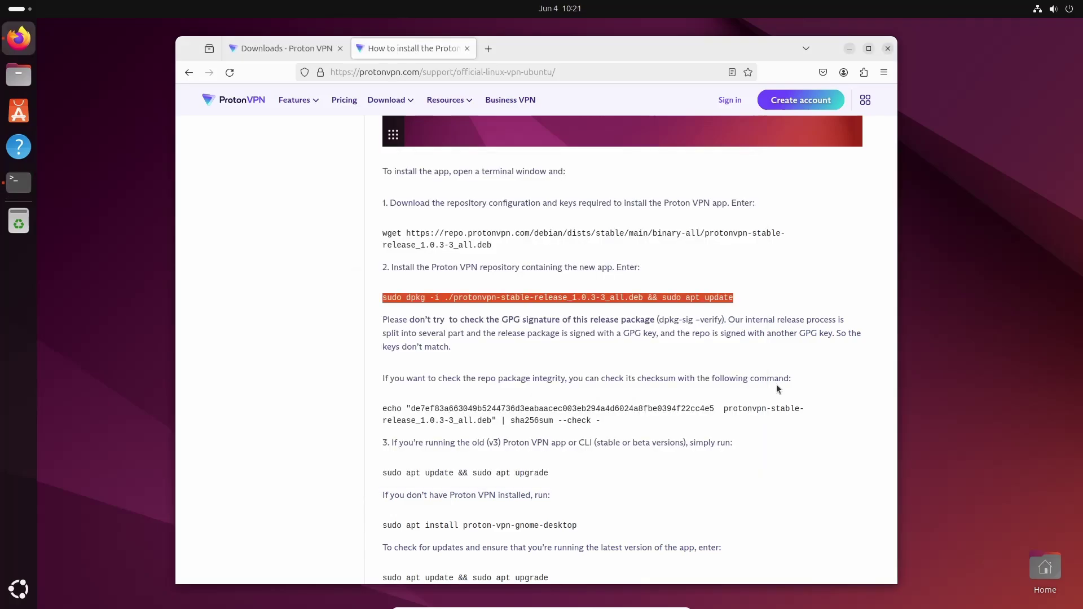
scroll(776, 387, "down", 2)
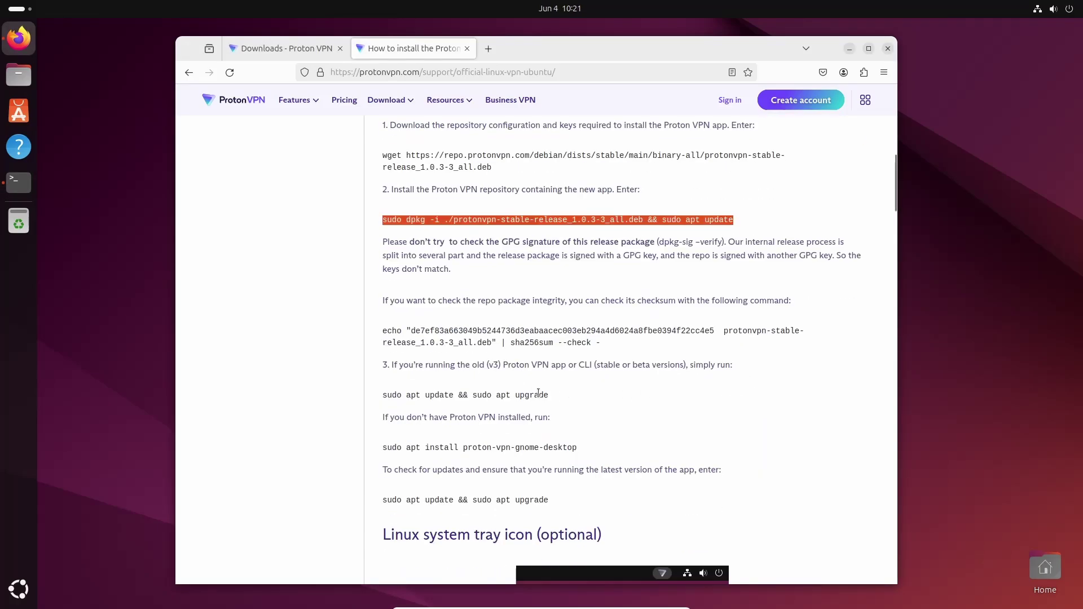
left_click_drag(382, 447, 576, 448)
right_click(577, 448)
left_click(577, 455)
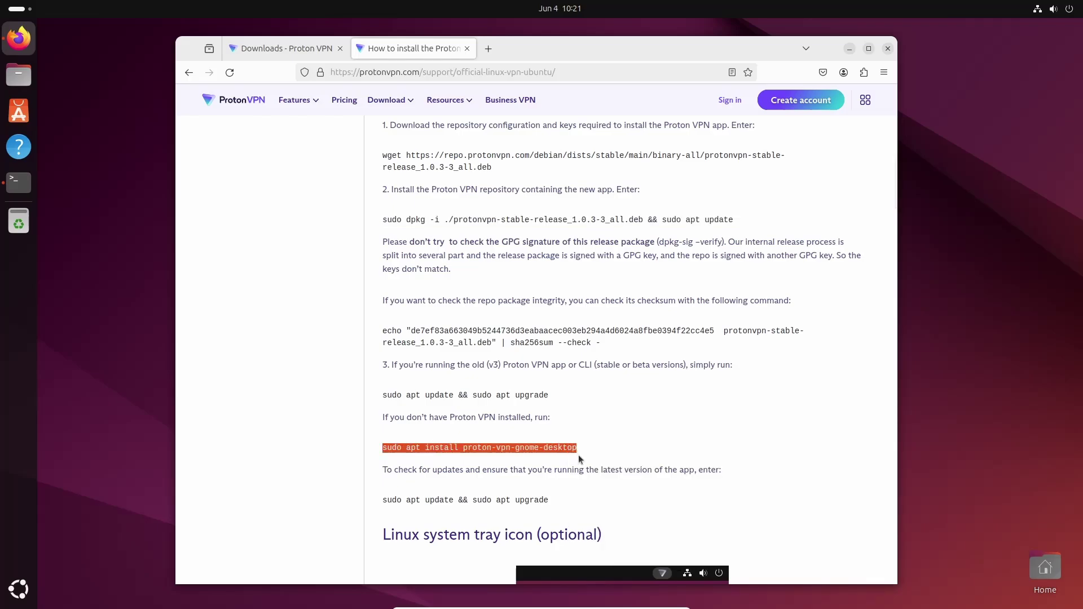
- Run the proton-vpn-gnome-desktop install in the terminal, answering y to the 37 new packages
left_click(15, 188)
key("ctrl+l")
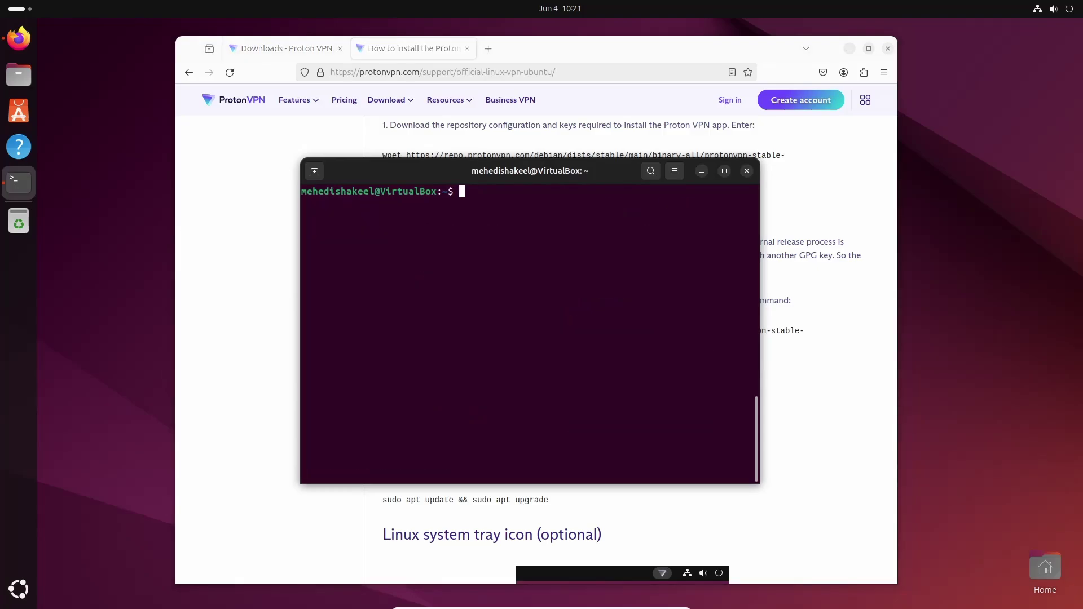
right_click(467, 202)
left_click(494, 239)
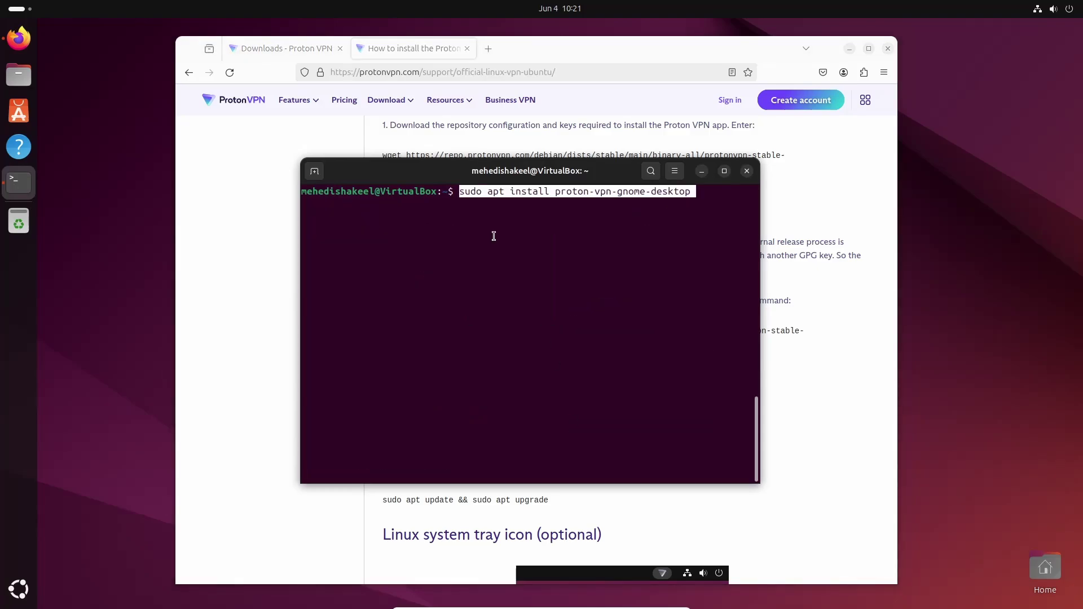
key("Return")
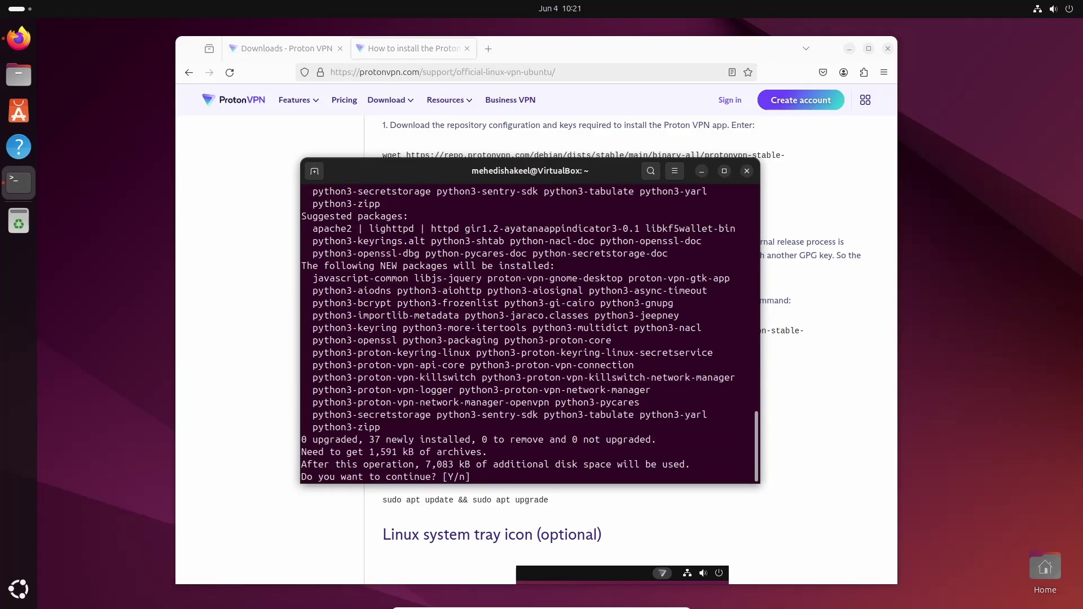
type("y")
key("Return")
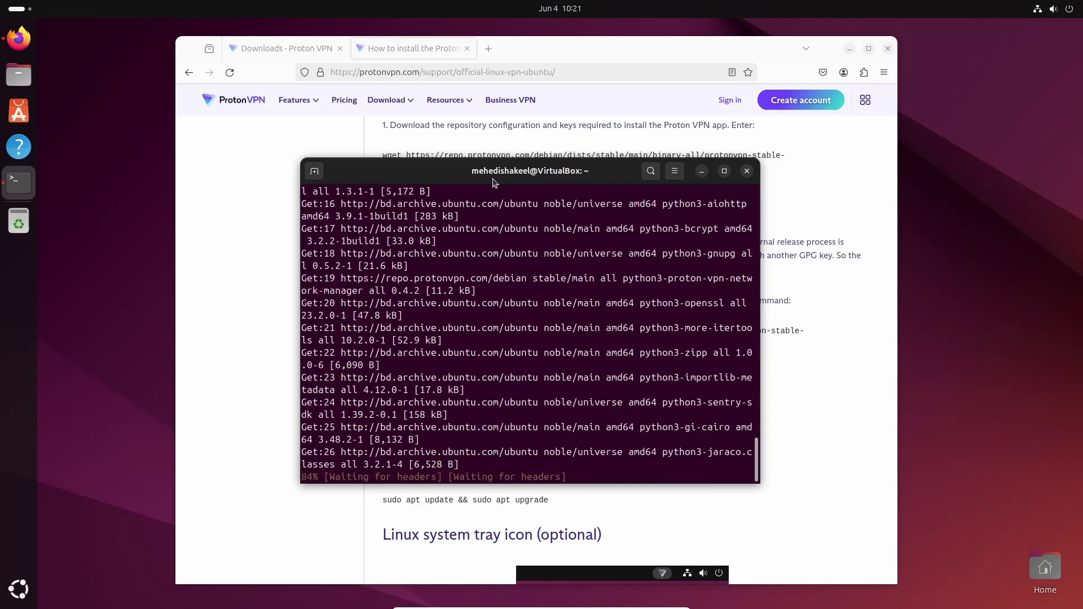
- Scroll the browser guide to the optional system tray icon section
left_click_drag(660, 171, 718, 186)
scroll(429, 141, "down", 3)
left_click(428, 52)
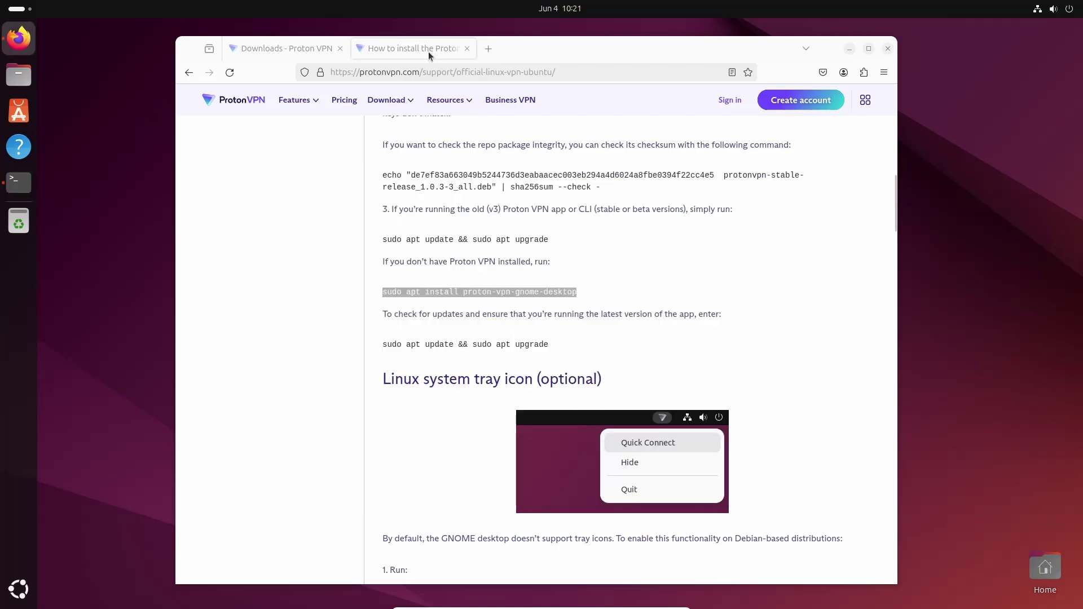
scroll(425, 405, "down", 3)
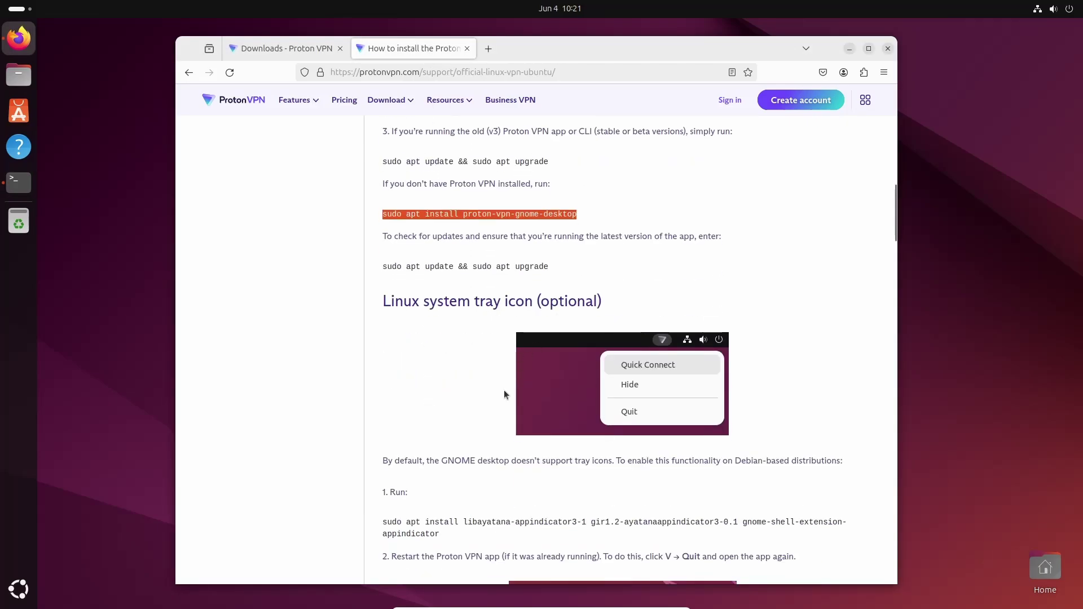
- Copy the Ayatana tray icon support install command from the guide
left_click_drag(383, 524, 446, 539)
right_click(448, 536)
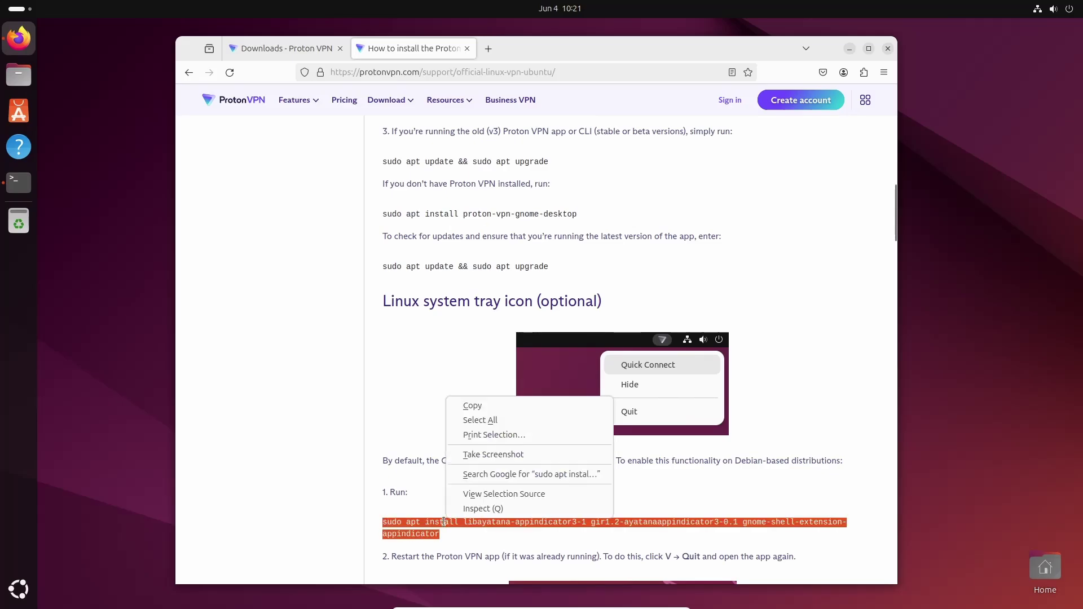
scroll(443, 521, "down", 5)
- Run the tray icon install command, confirm with y, and close the terminal
left_click(16, 185)
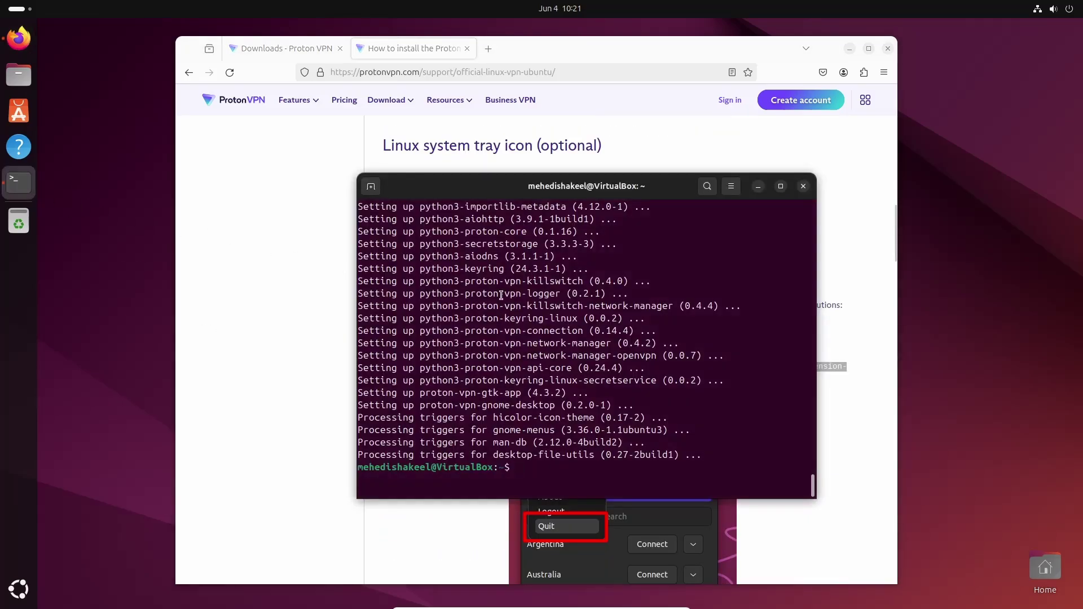
key("ctrl+l")
right_click(554, 259)
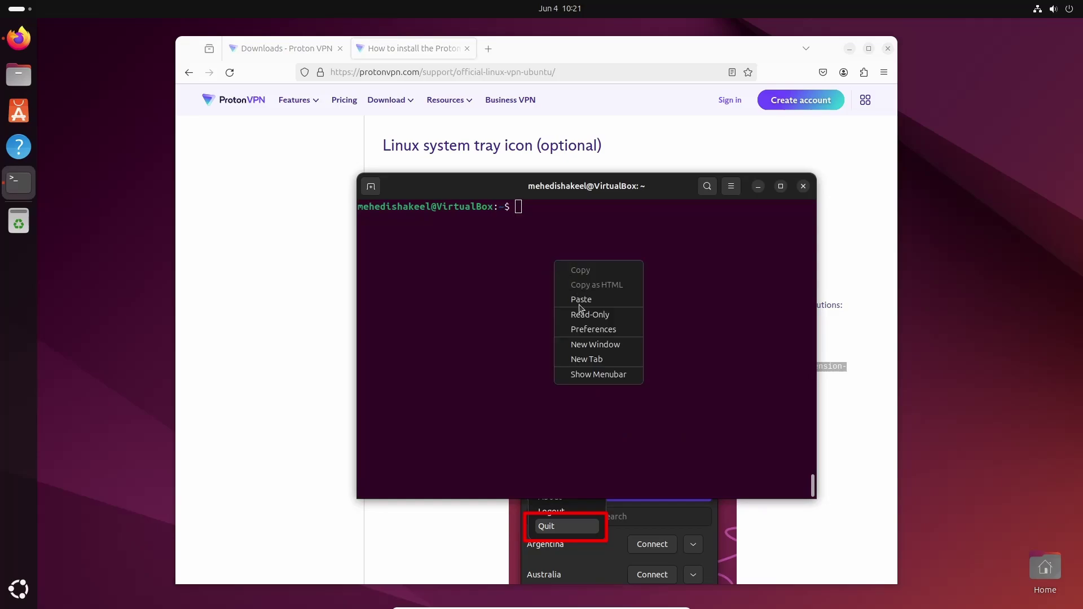
left_click(580, 297)
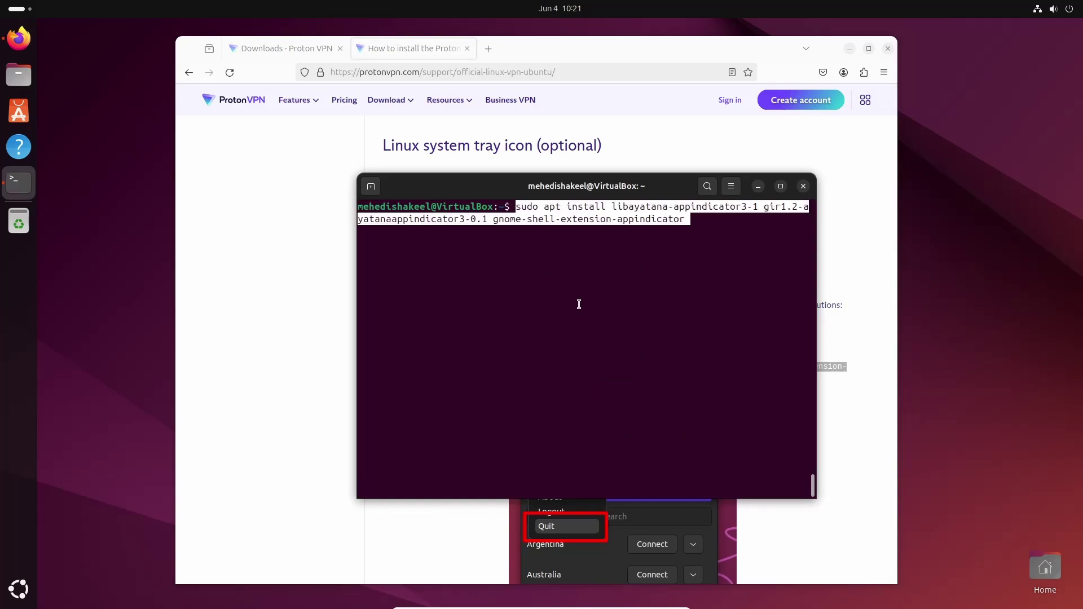
key("Return")
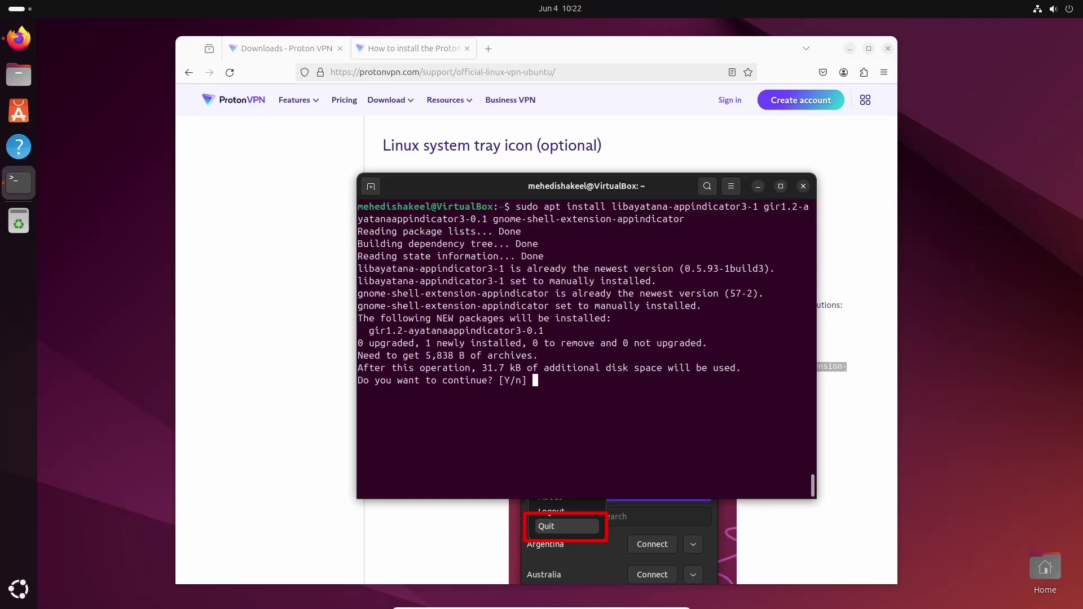
type("y")
key("Return")
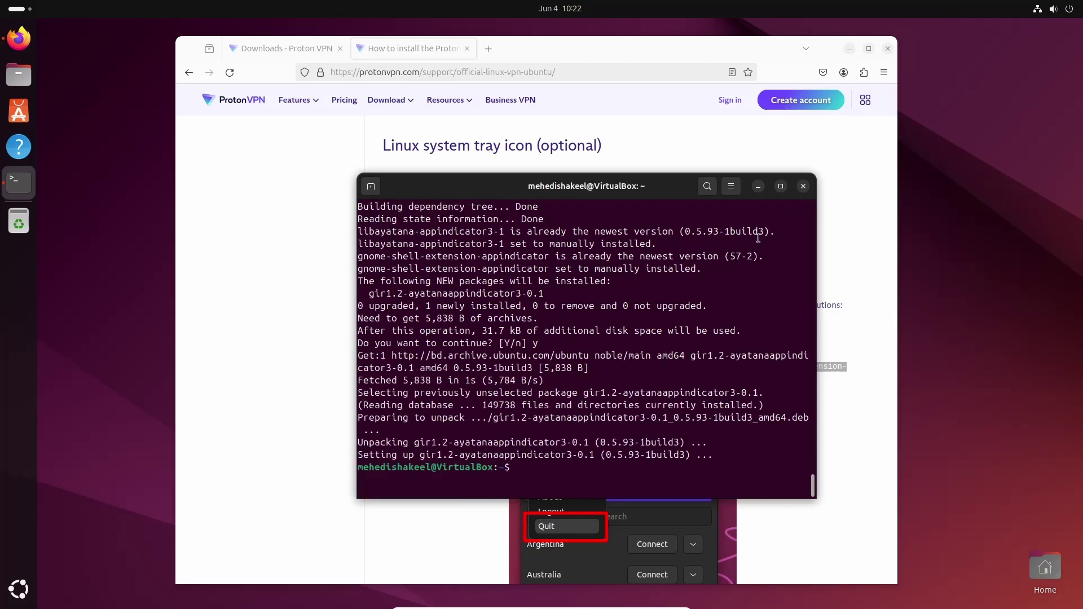
left_click(803, 186)
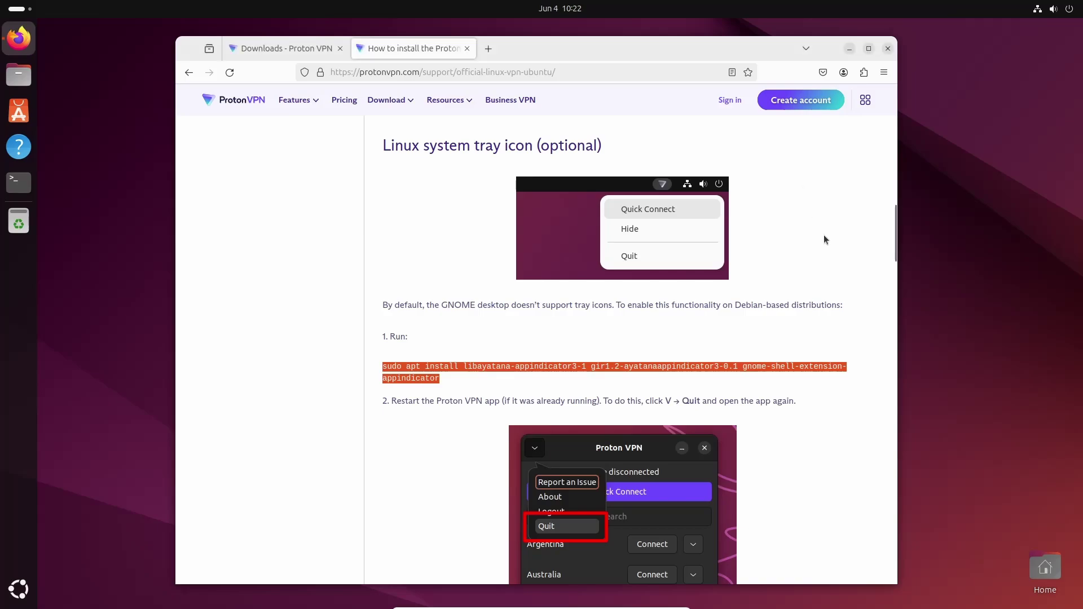
- Close Firefox, log out via Power > Log Out, and sign back in with the password
key("alt+F4")
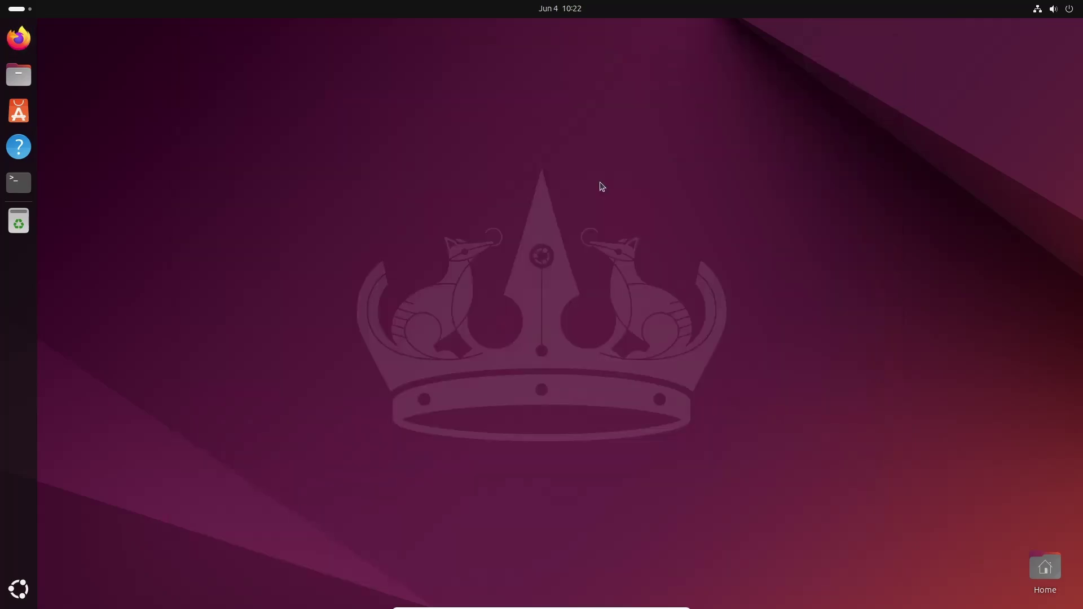
left_click(1069, 9)
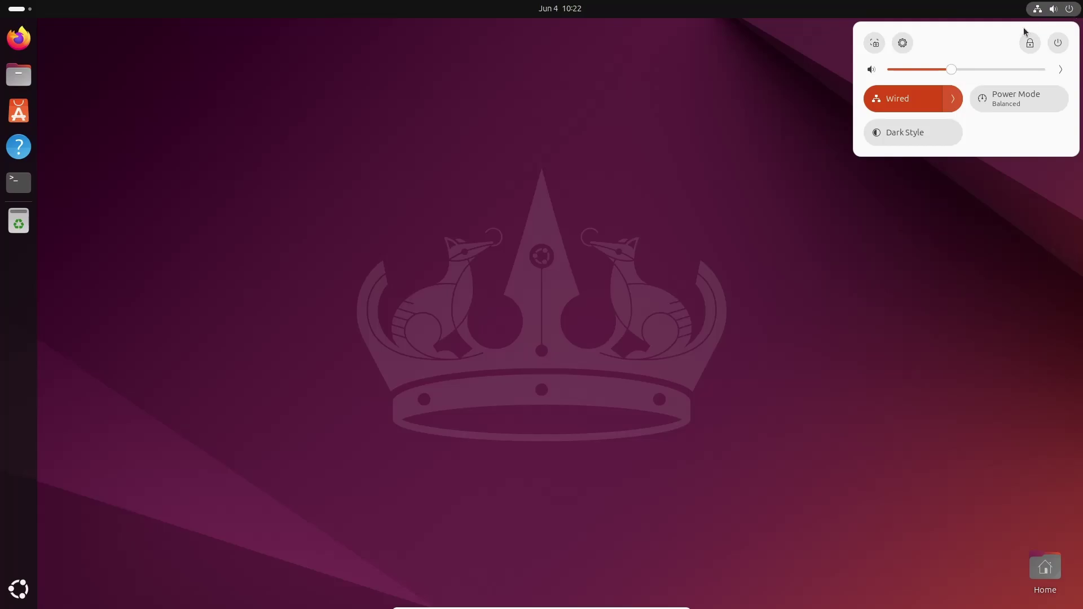
left_click(1058, 44)
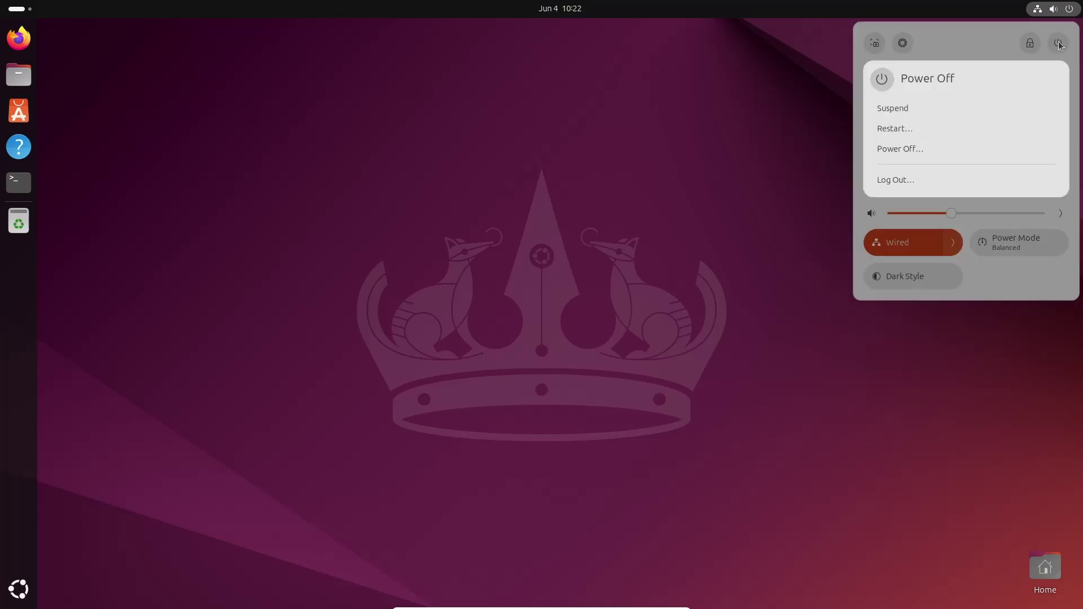
left_click(899, 180)
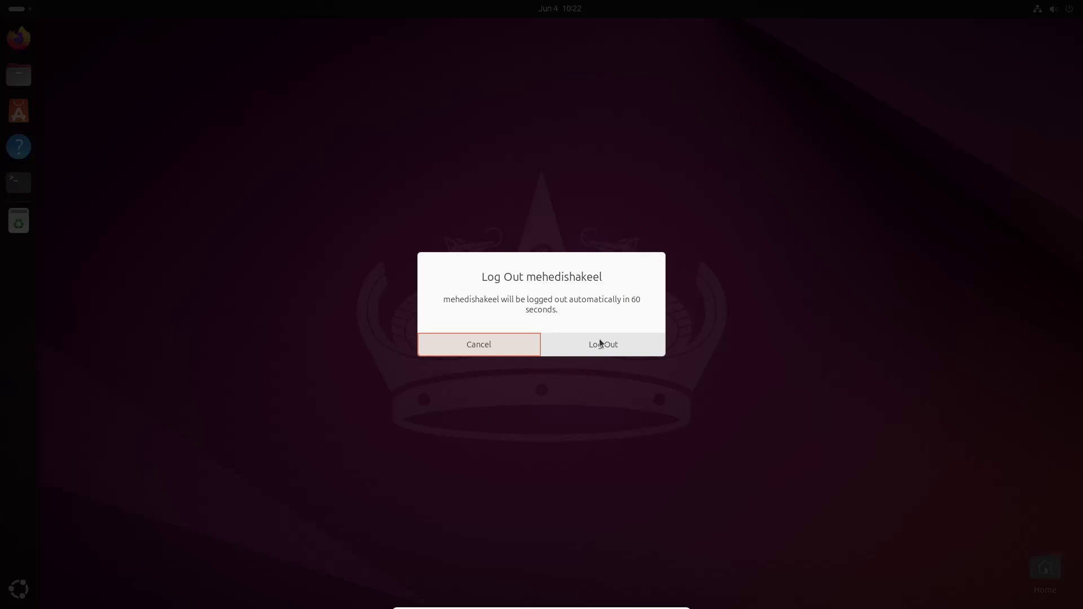
left_click(601, 351)
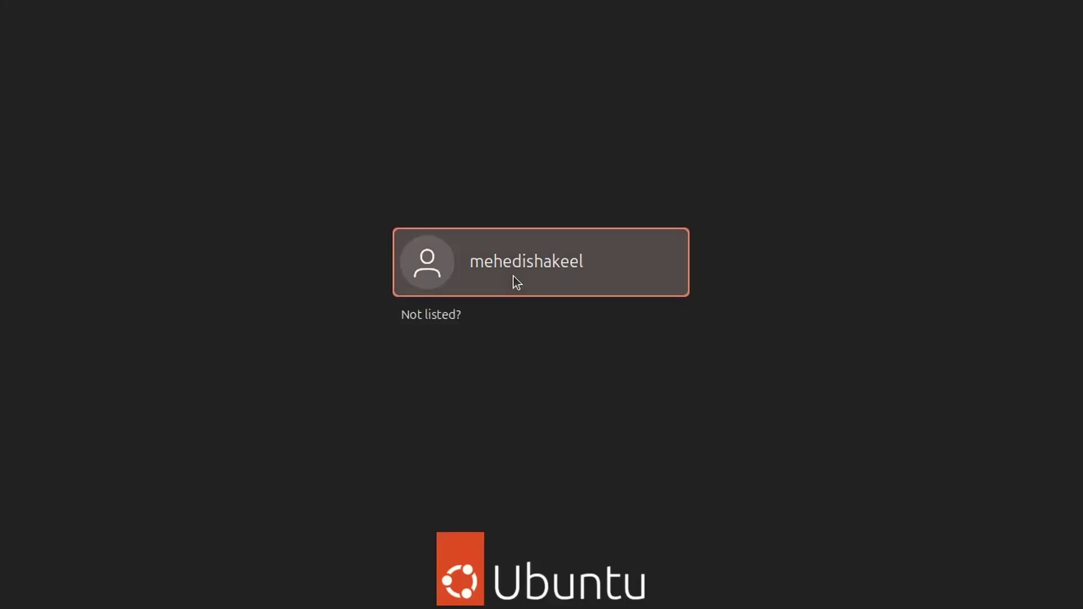
left_click(513, 276)
type("******")
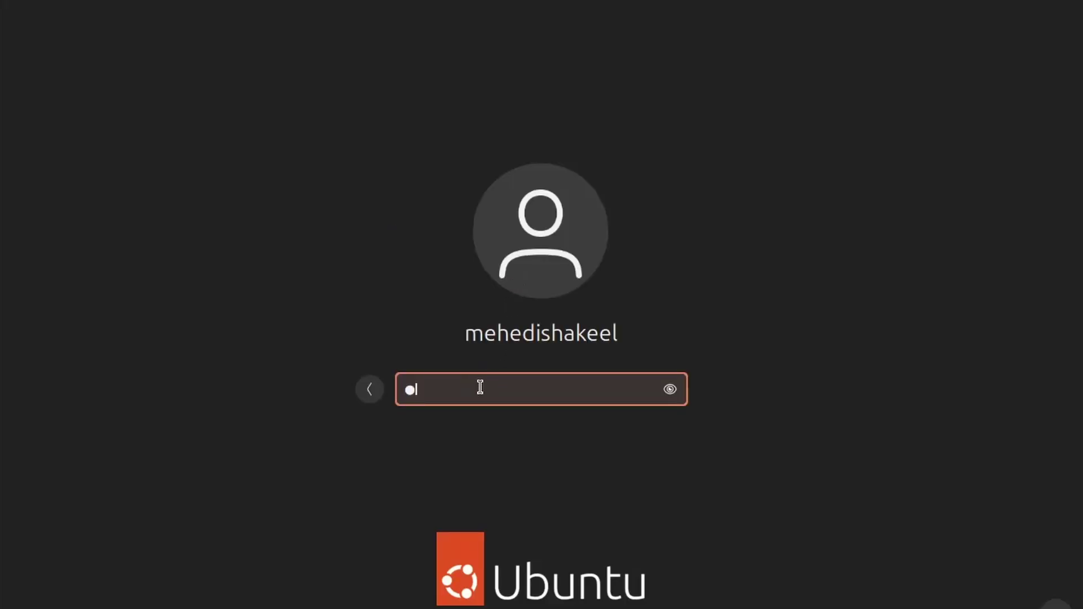
key("Return")
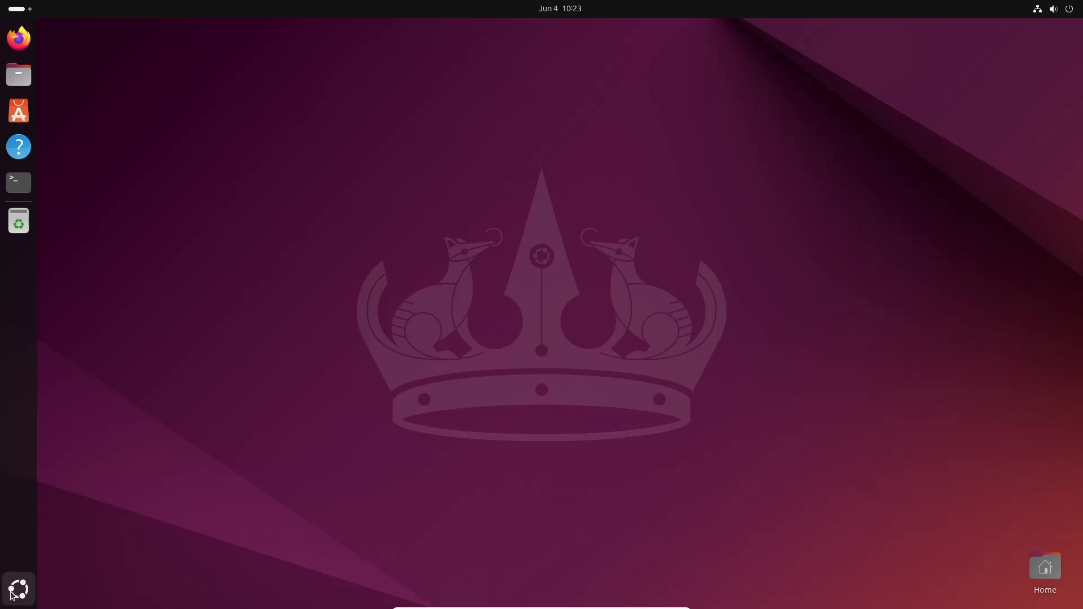
- Launch Proton VPN from Show Apps by searching 'prot', and center its window
left_click(15, 589)
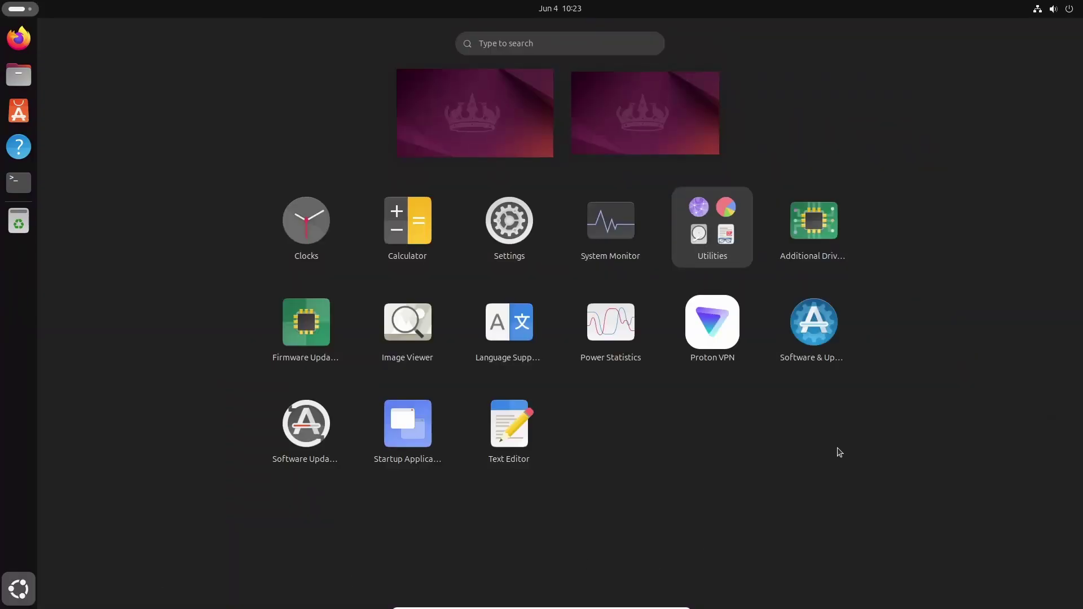
type("pro")
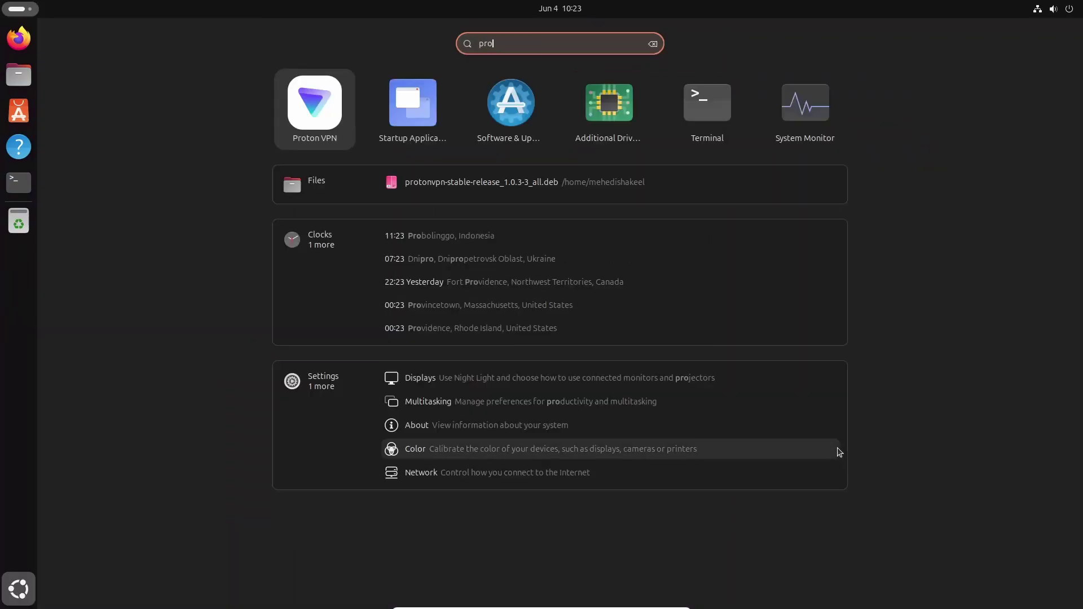
type("t")
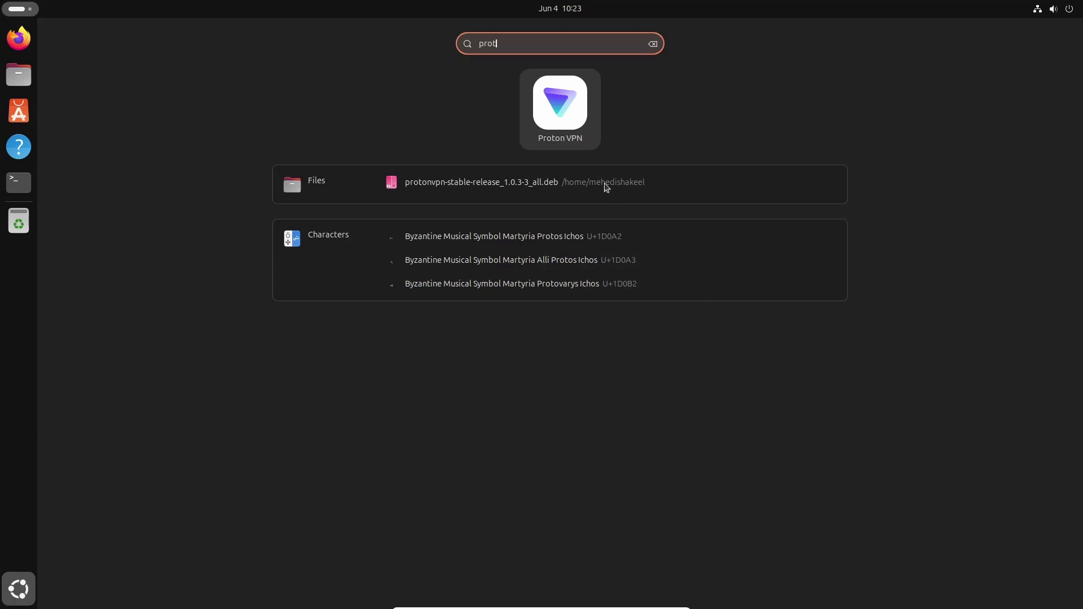
left_click(569, 107)
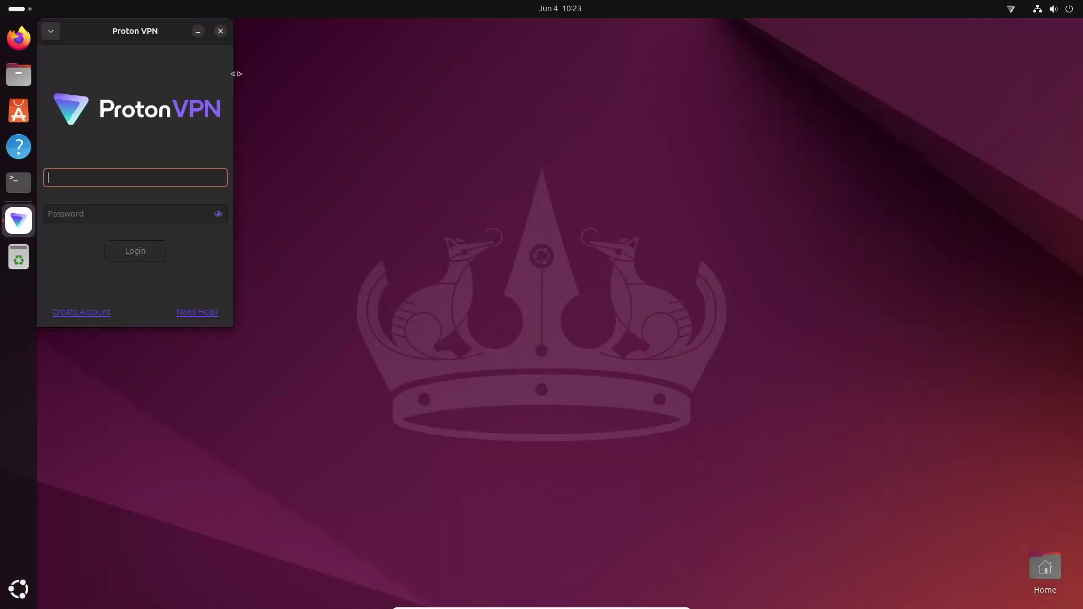
left_click_drag(148, 31, 547, 130)
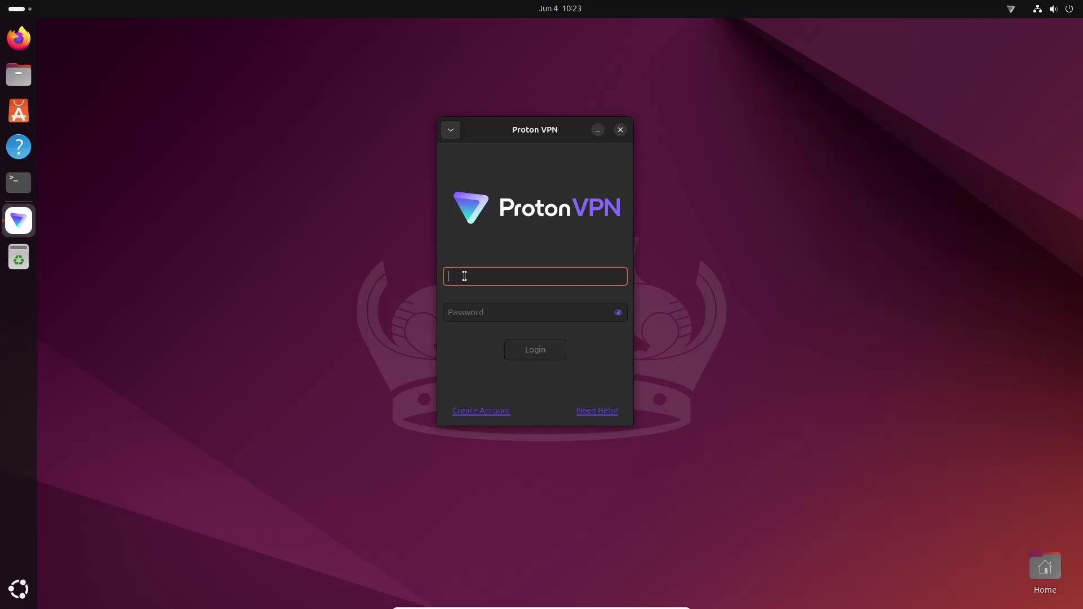
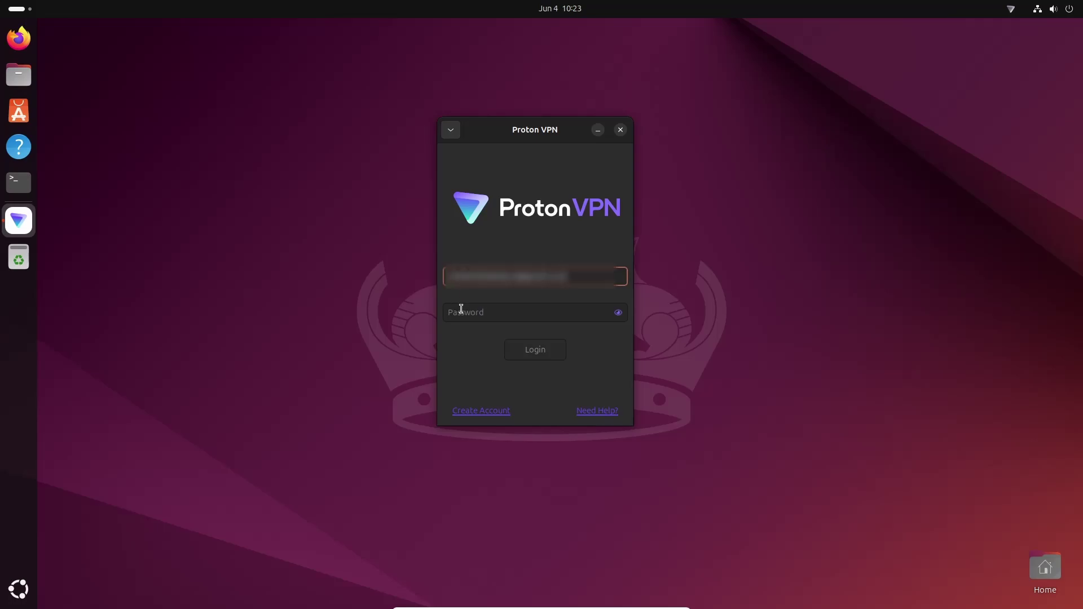
- Enter the account e-mail, paste the password and log in to Proton VPN
left_click(461, 314)
key("ctrl+v")
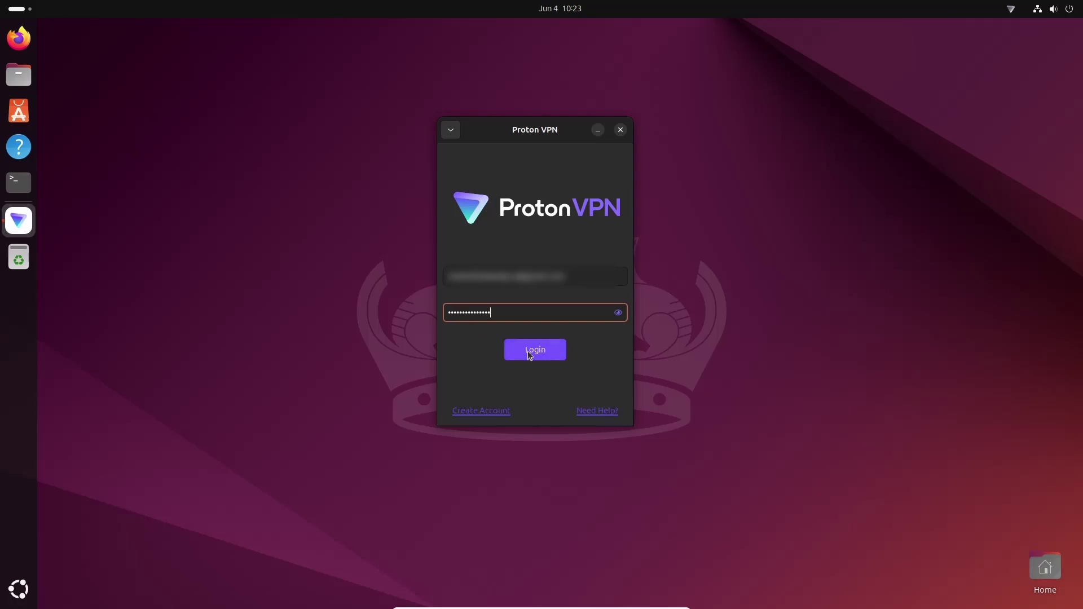
left_click(530, 351)
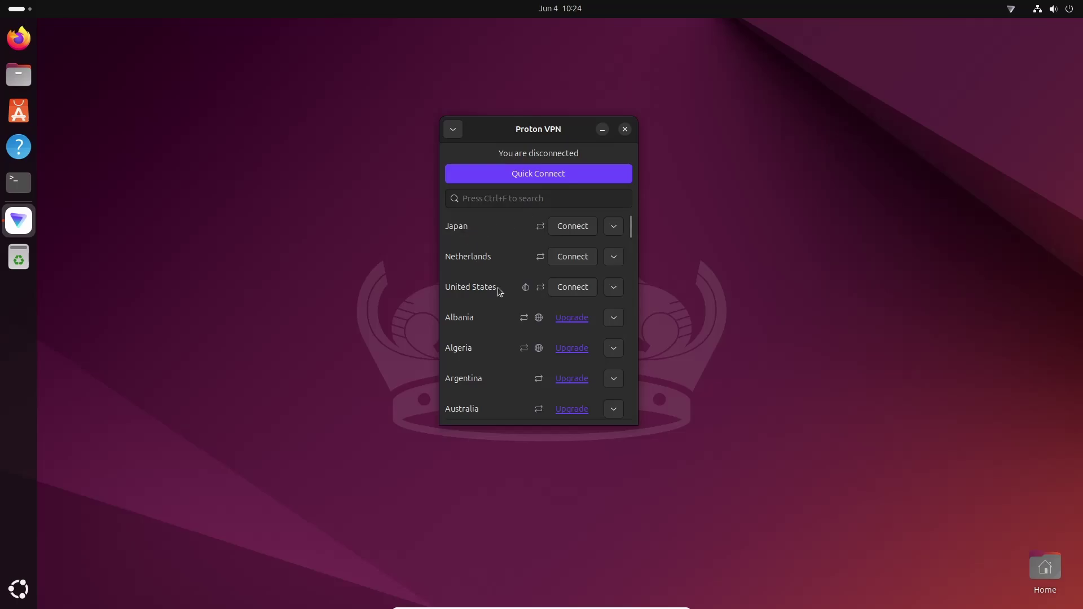
- Connect to Netherlands server NL-FREE#409035, then hide the window from the tray icon
left_click(575, 262)
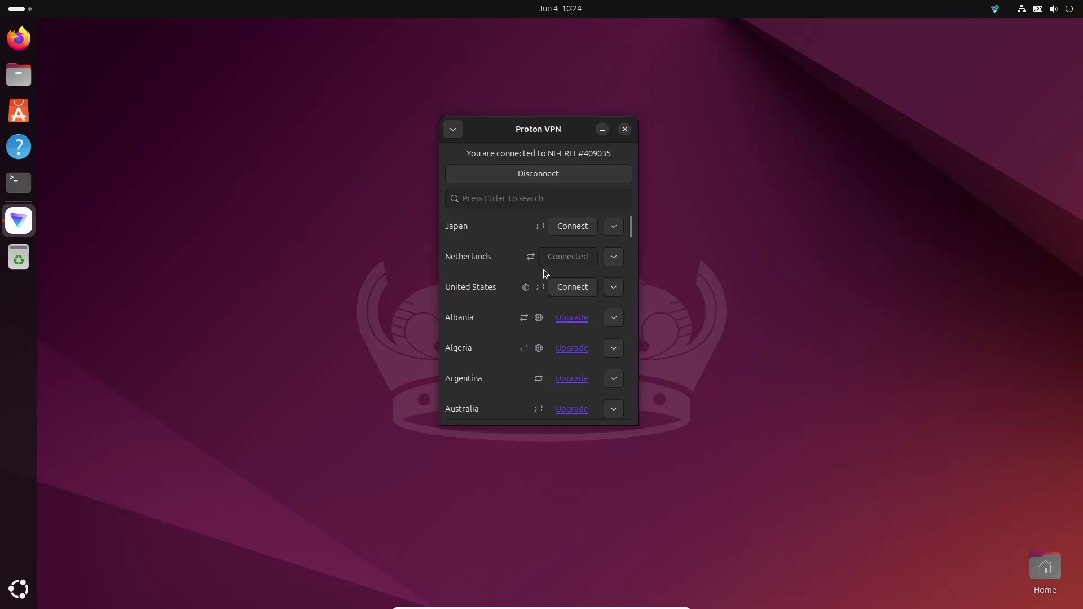
left_click(995, 9)
left_click(961, 35)
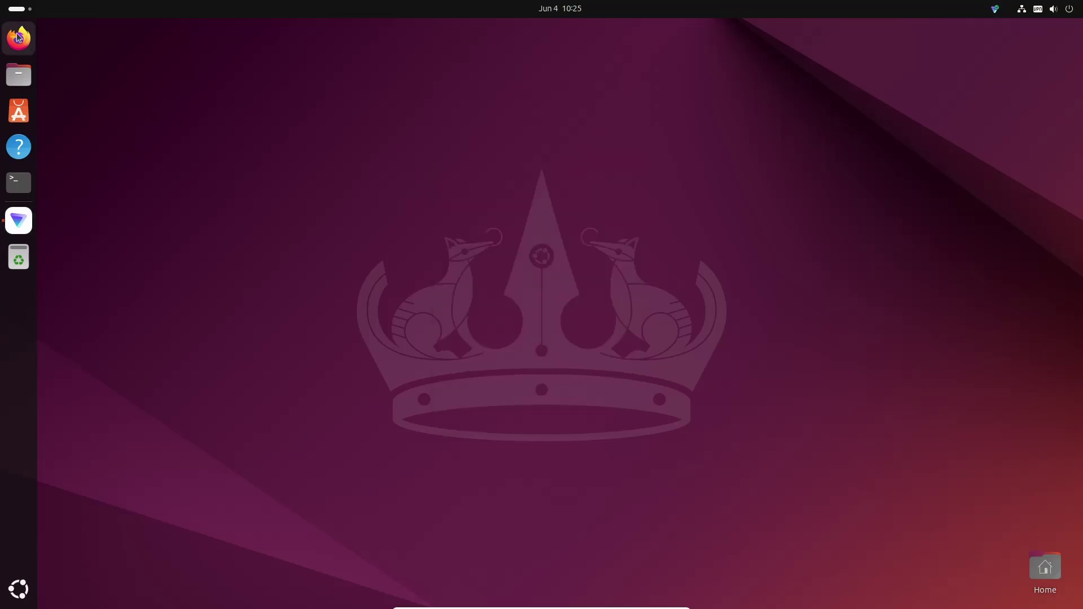
- Search 'what is my ip' in Firefox and open WhatIsMyIP.com showing 185.177.125.181 in Amsterdam
left_click(18, 38)
left_click(556, 70)
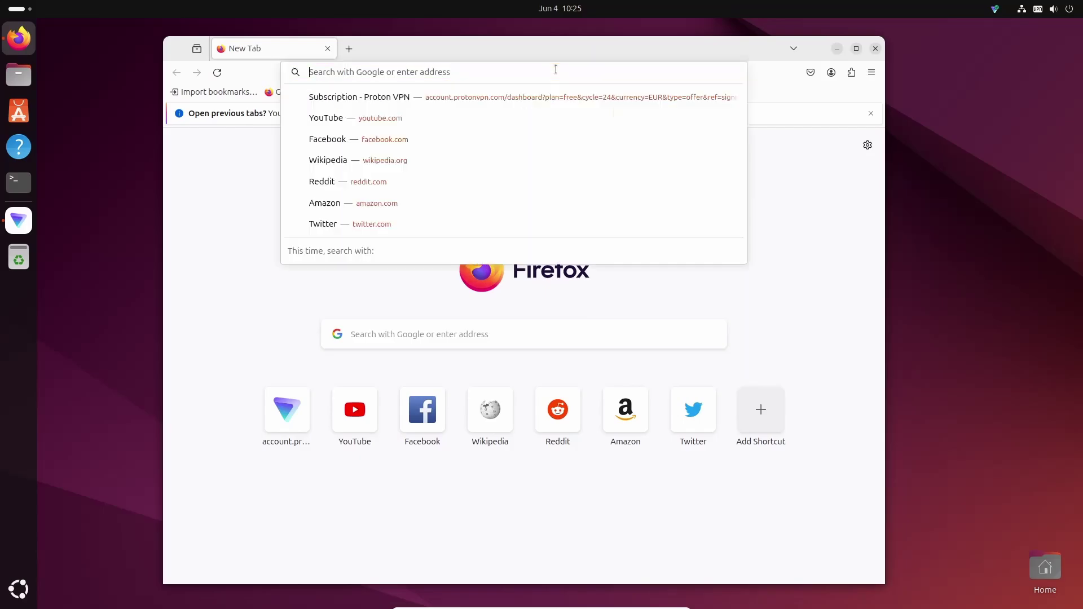
type("what is my ip")
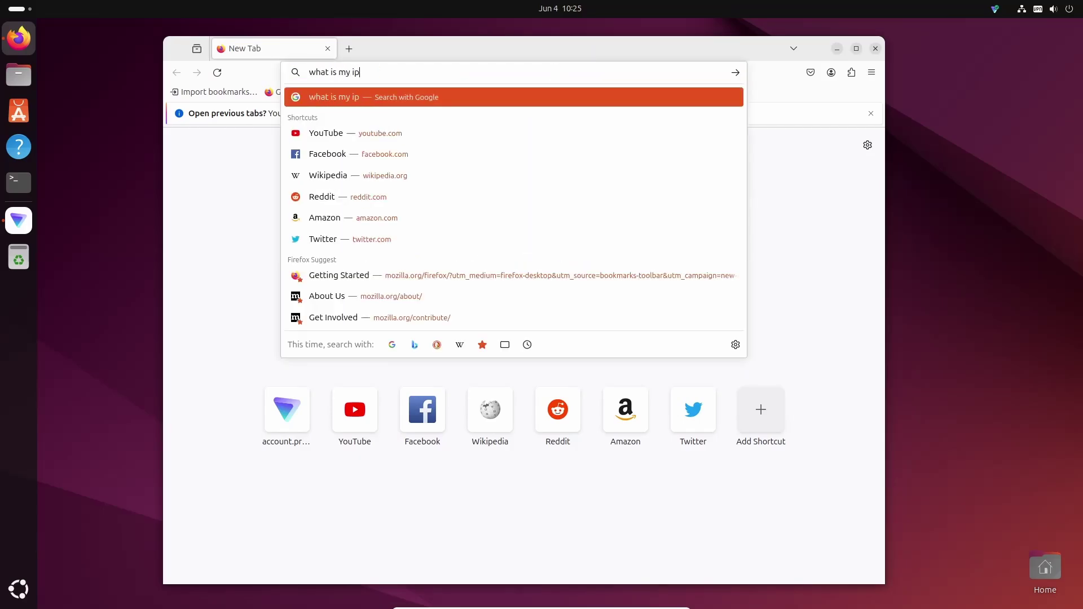
key("Return")
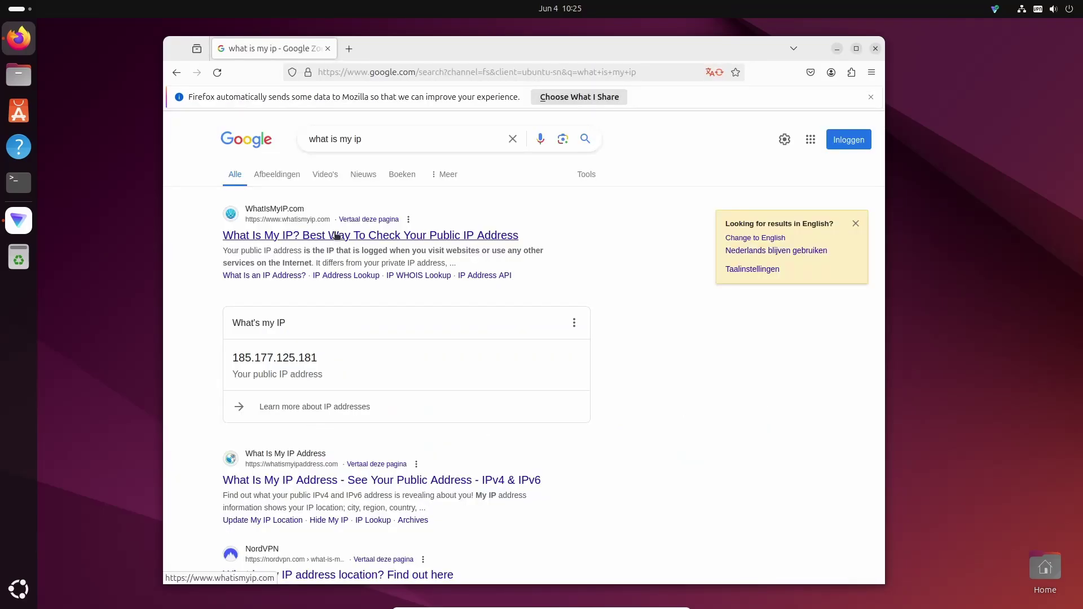
left_click(337, 235)
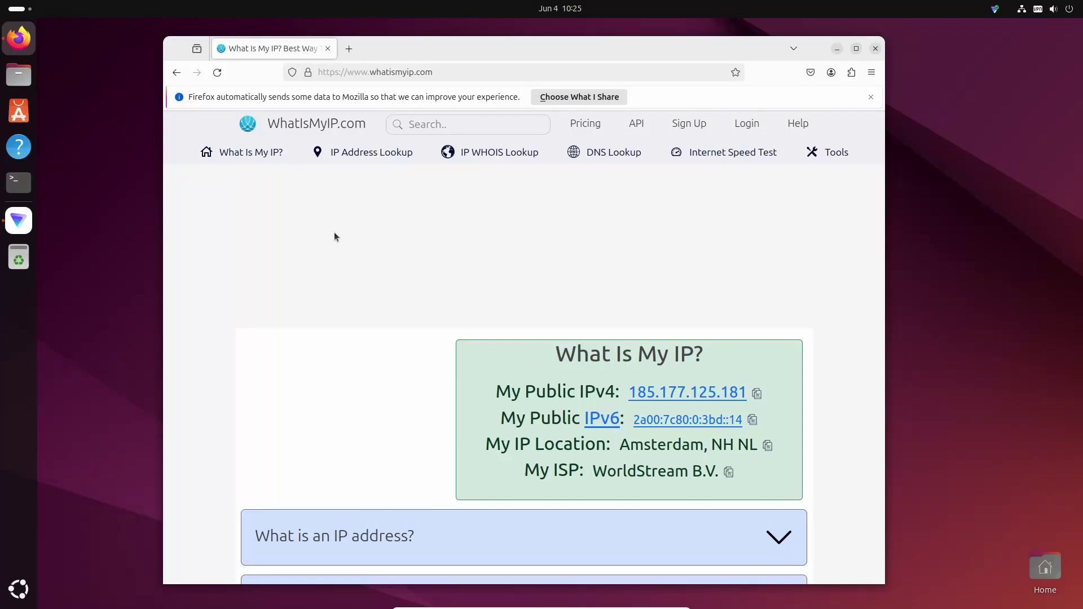